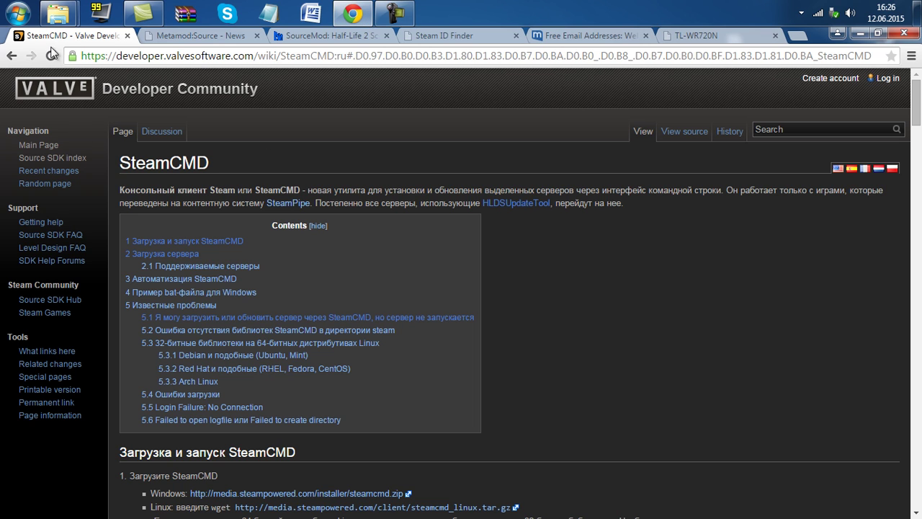
Step: Jump to the SteamCMD wiki's download section and download the Windows steamcmd.zip
left_click(189, 242)
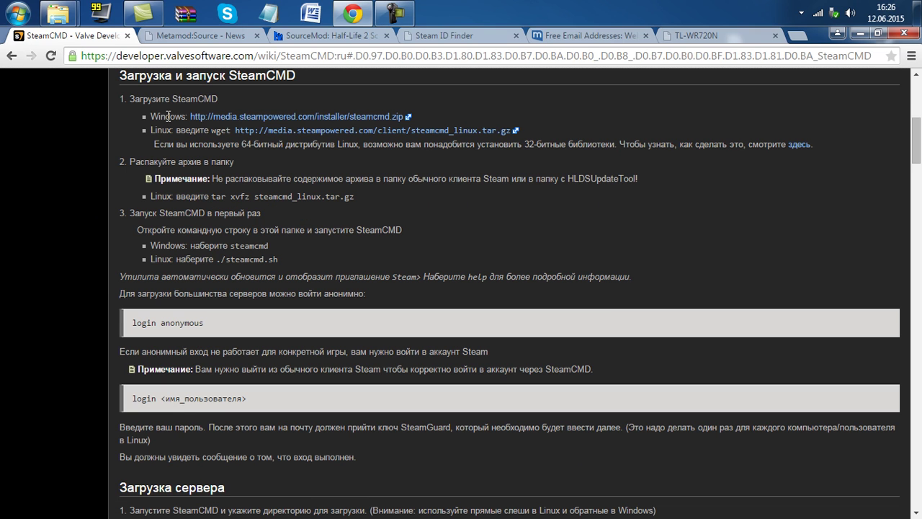
left_click(232, 117)
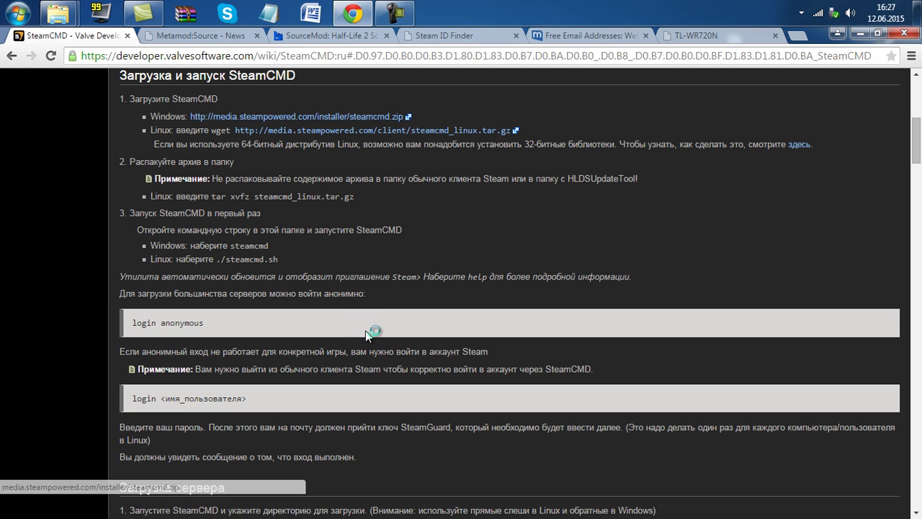
Step: Minimize Chrome, open drive D:, then create and open a new folder named SERVER
left_click(865, 36)
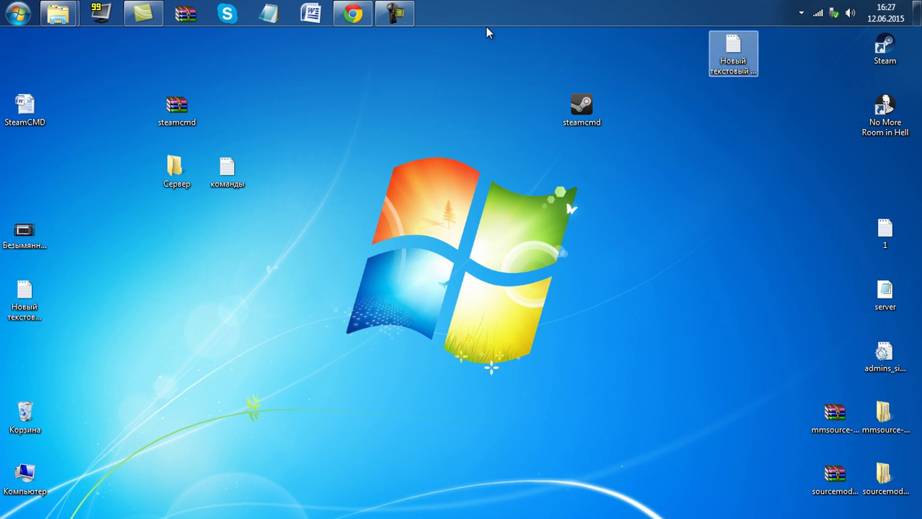
mouse_move(60, 15)
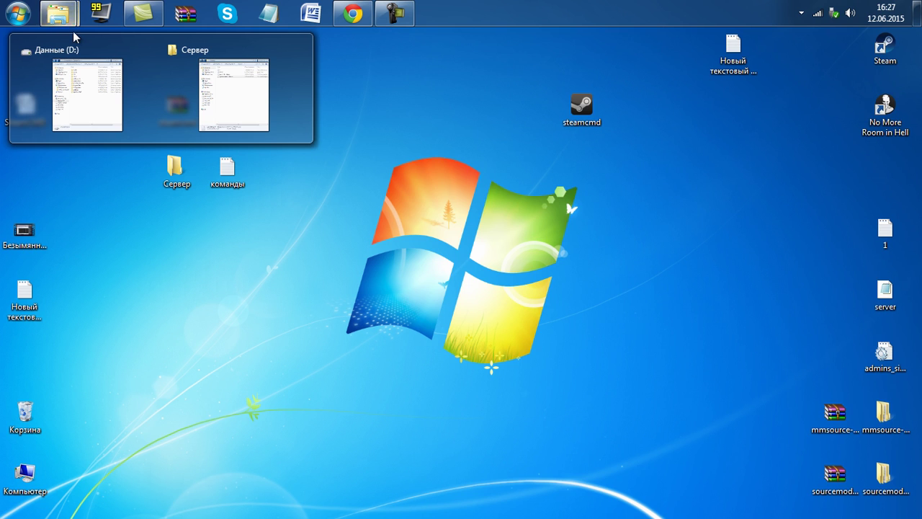
left_click(80, 112)
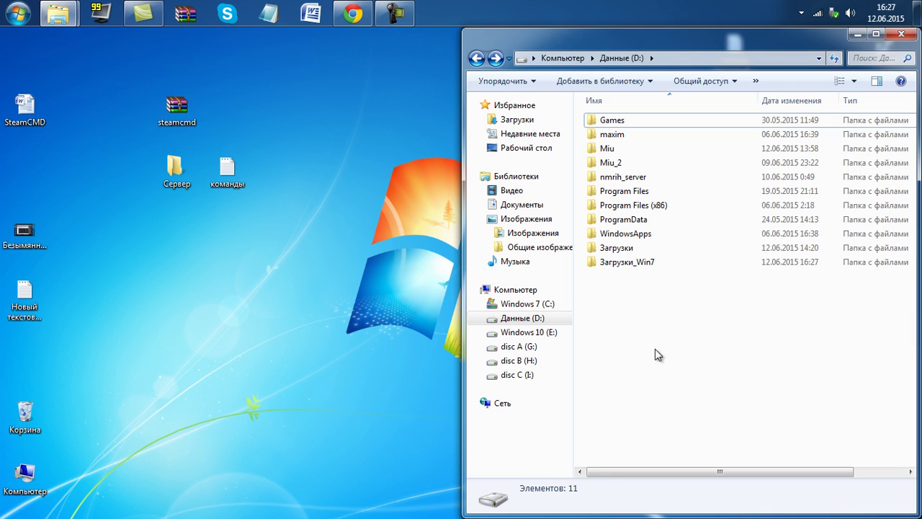
right_click(642, 333)
mouse_move(699, 304)
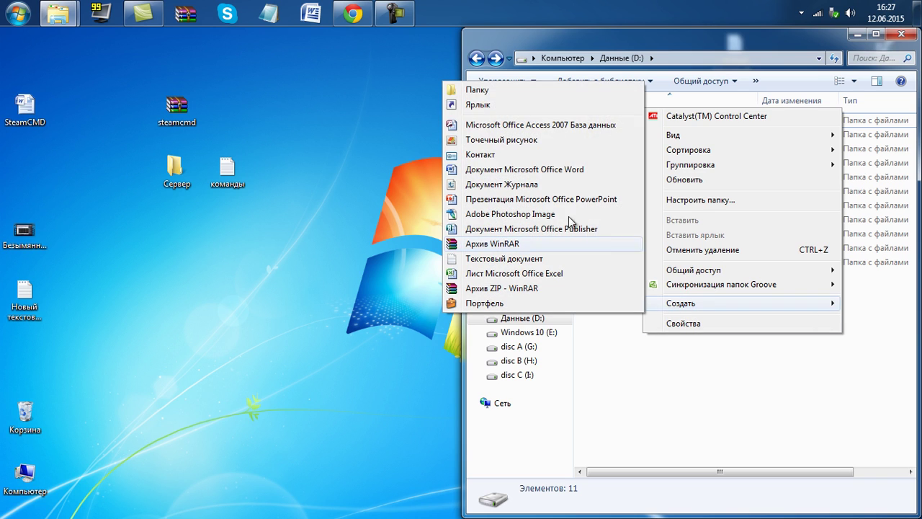
left_click(477, 91)
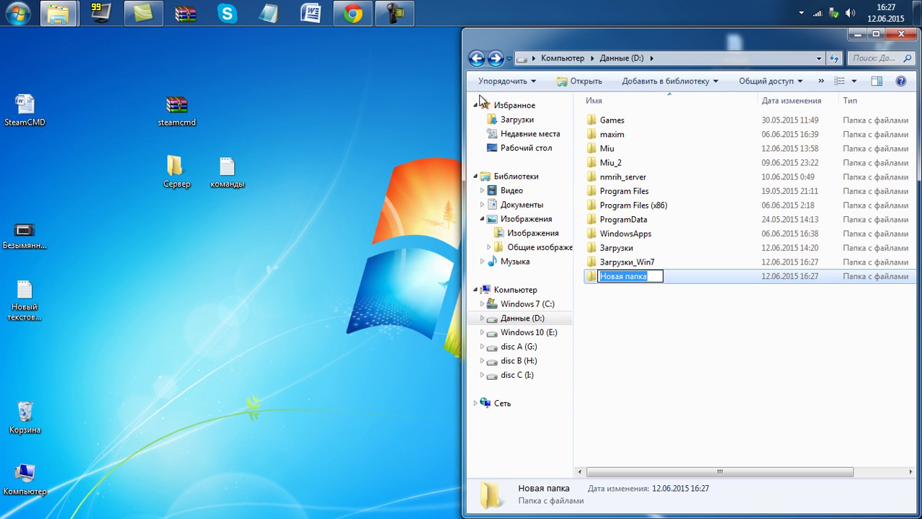
key("BackSpace")
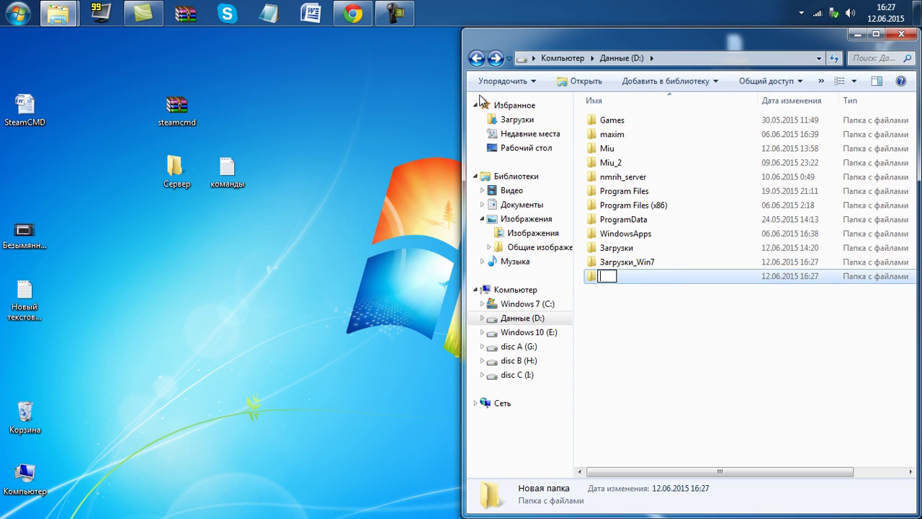
type("SERVER")
key("Return")
key("Return")
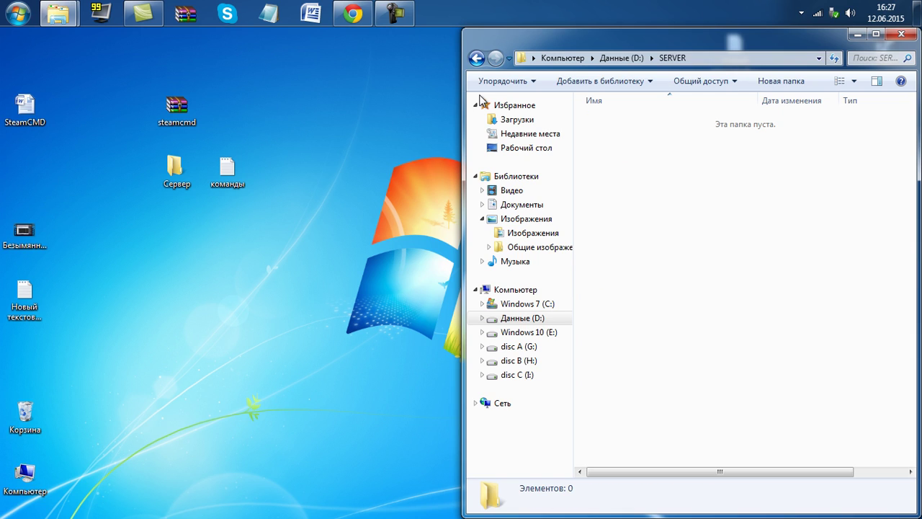
left_click(182, 112)
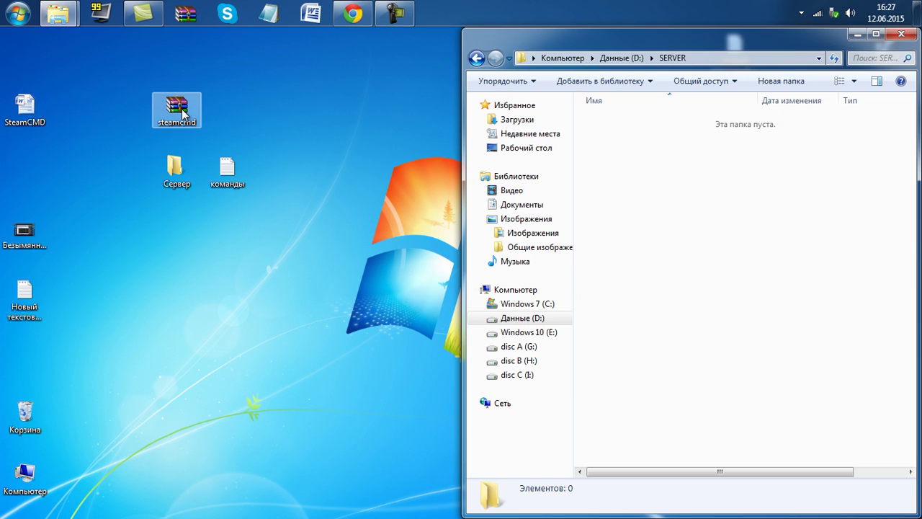
Step: Extract steamcmd.exe from the desktop steamcmd.zip into D:\SERVER with WinRAR, then close WinRAR
double_click(181, 112)
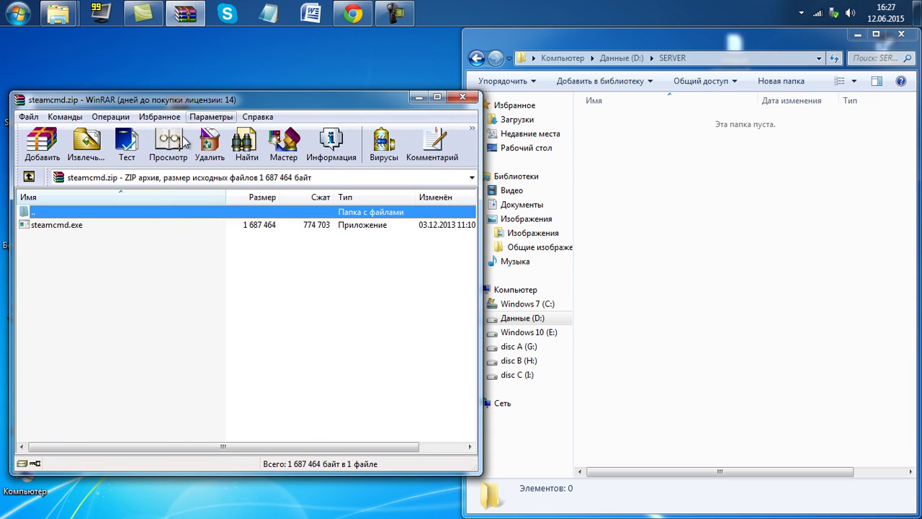
left_click(77, 251)
left_click_drag(58, 225, 714, 221)
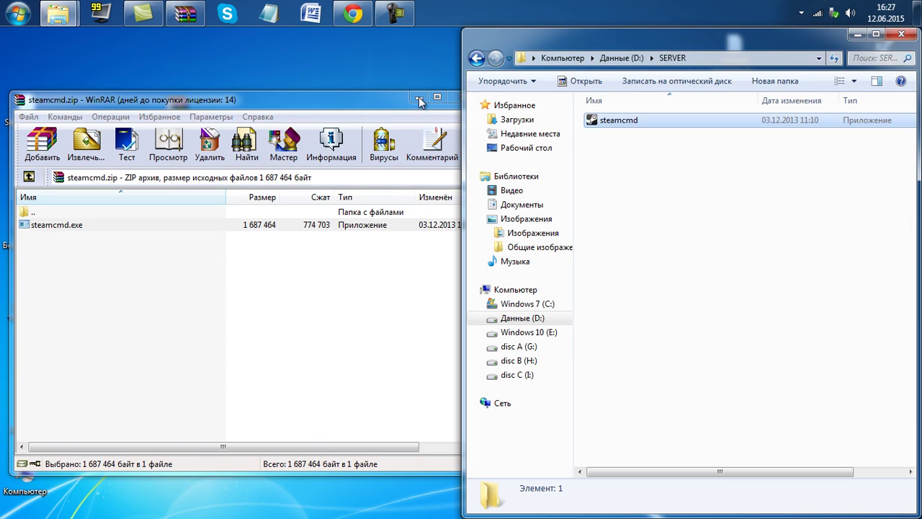
left_click(421, 99)
left_click(477, 97)
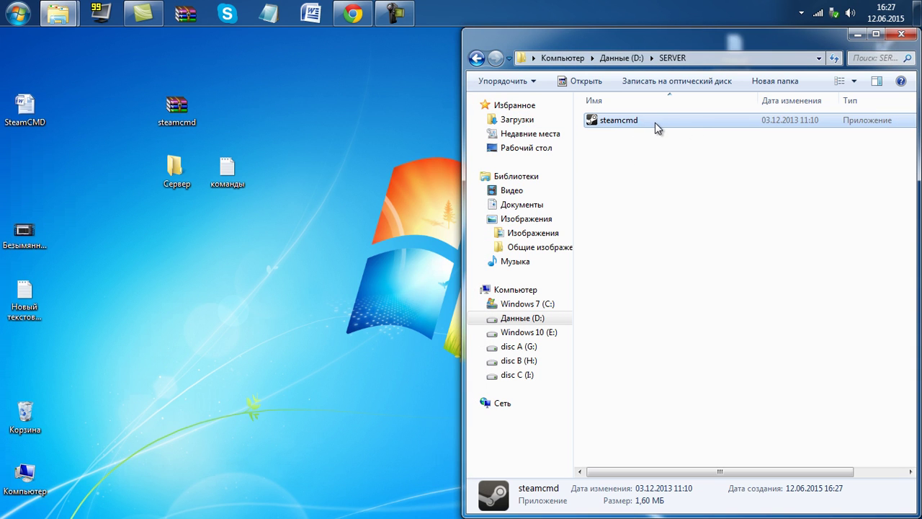
Step: Run steamcmd.exe from D:\SERVER, let it finish self-updating, then quit it
double_click(655, 122)
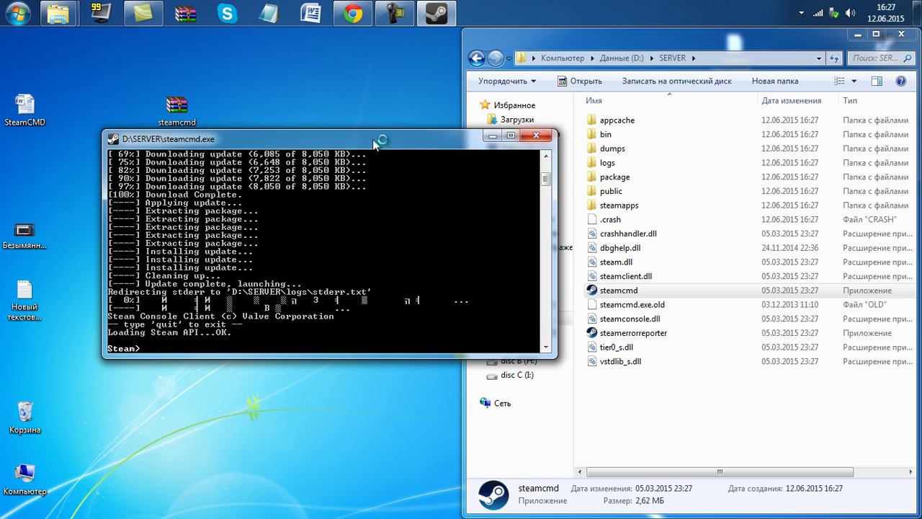
left_click_drag(551, 135, 556, 163)
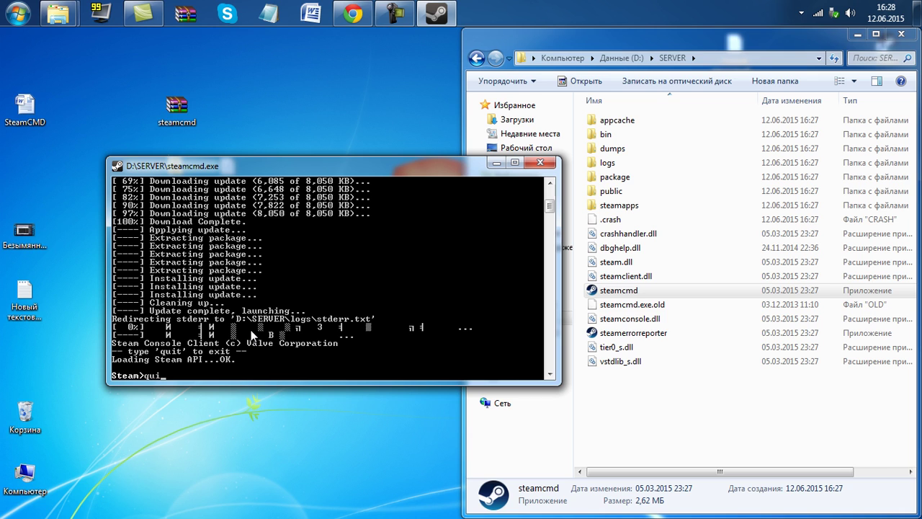
key("Return")
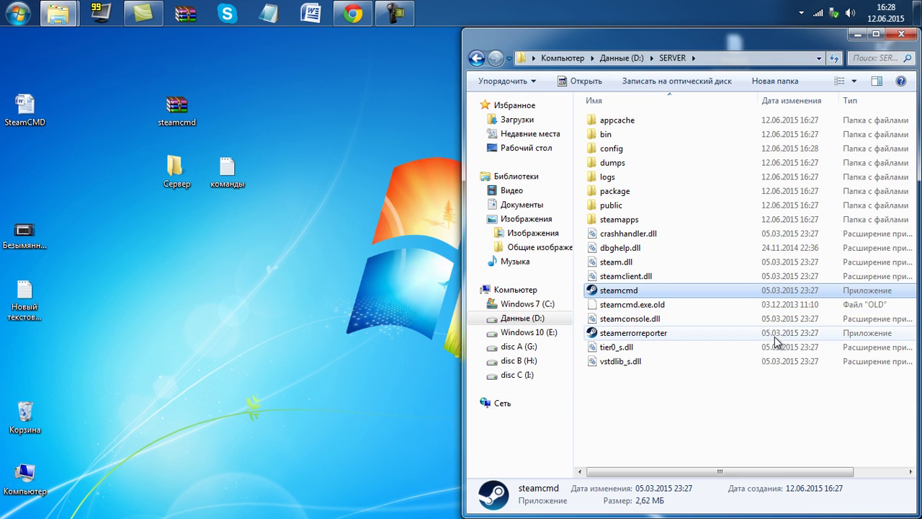
Step: Copy the text file 1 from the desktop Сервер folder into D:\SERVER
double_click(175, 171)
left_click_drag(288, 67, 0, 29)
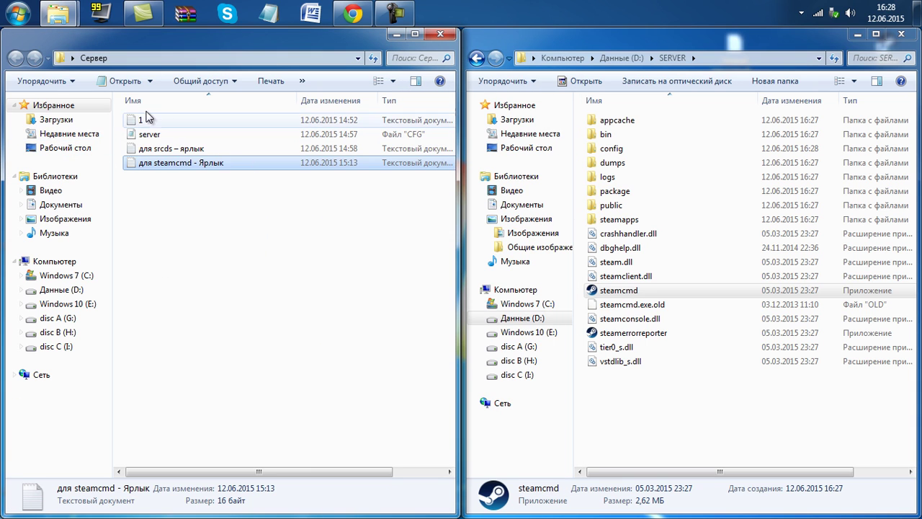
left_click(140, 120)
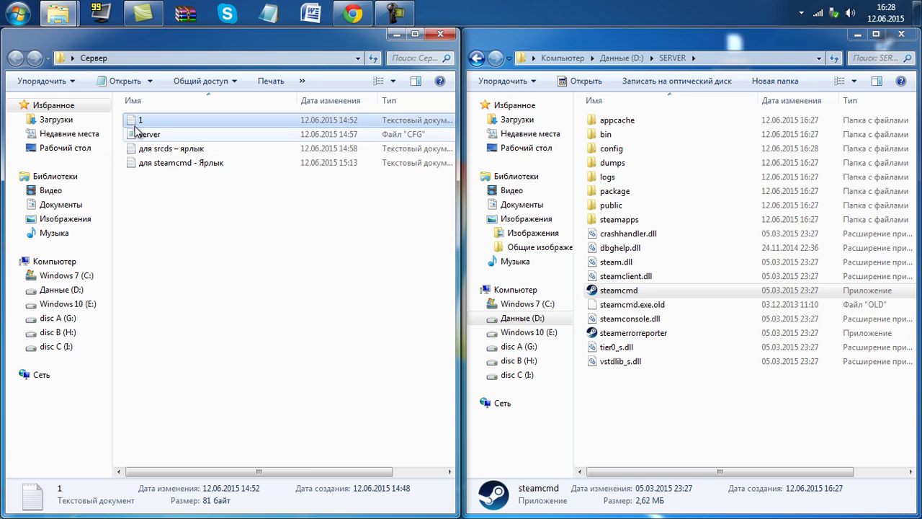
left_click_drag(134, 121, 622, 422)
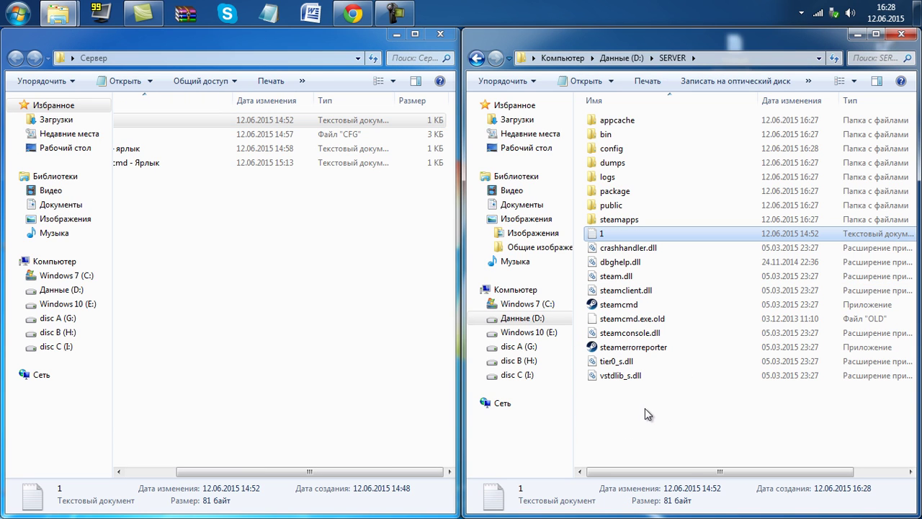
double_click(608, 235)
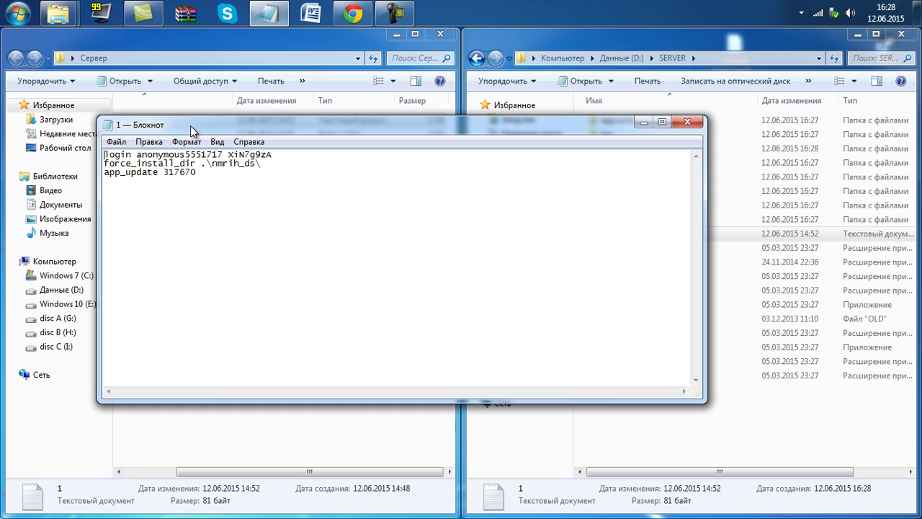
left_click_drag(191, 125, 201, 160)
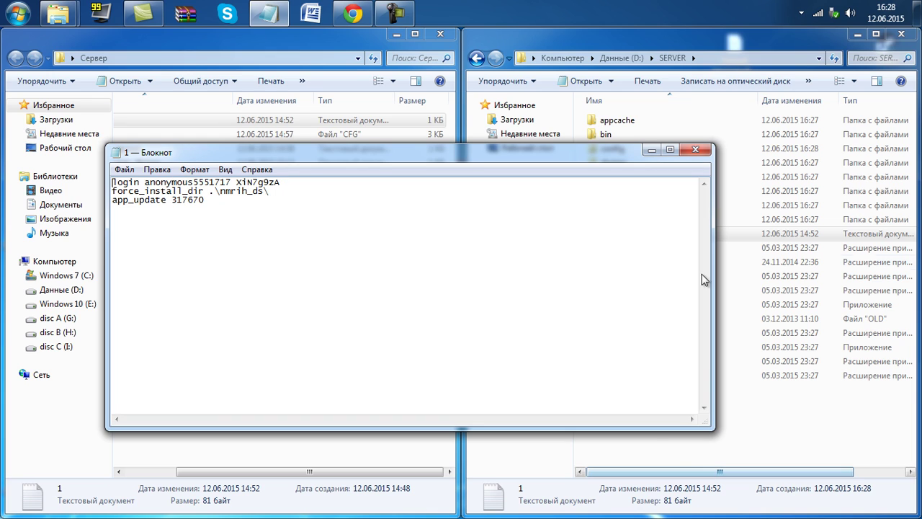
left_click(696, 150)
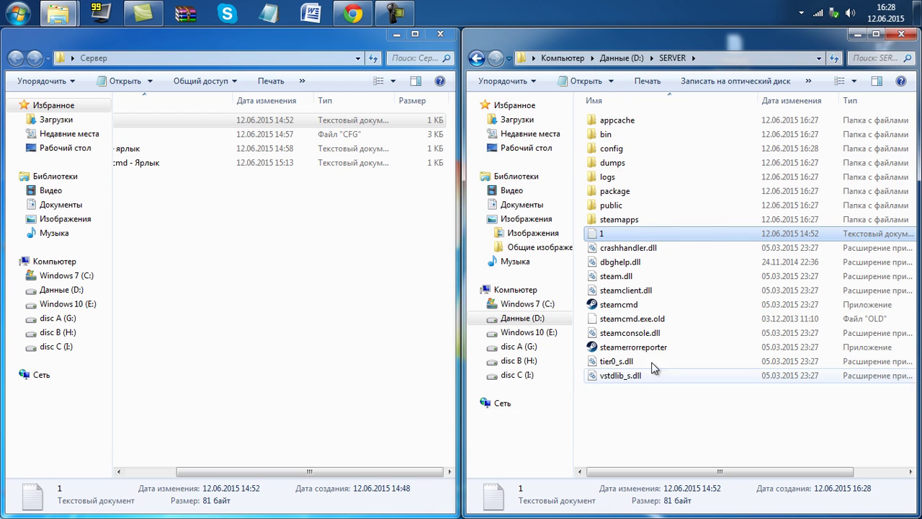
Step: Create a shortcut to steamcmd.exe in D:\SERVER
left_click(621, 305)
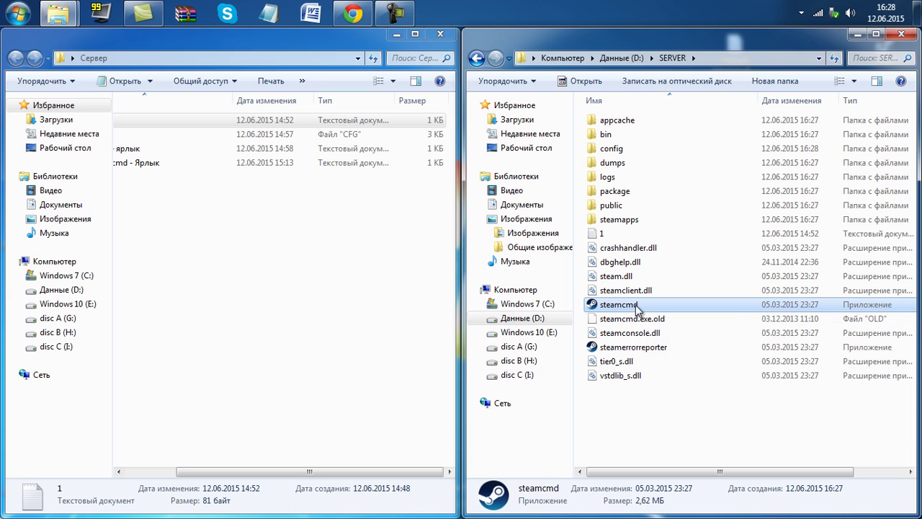
right_click(637, 307)
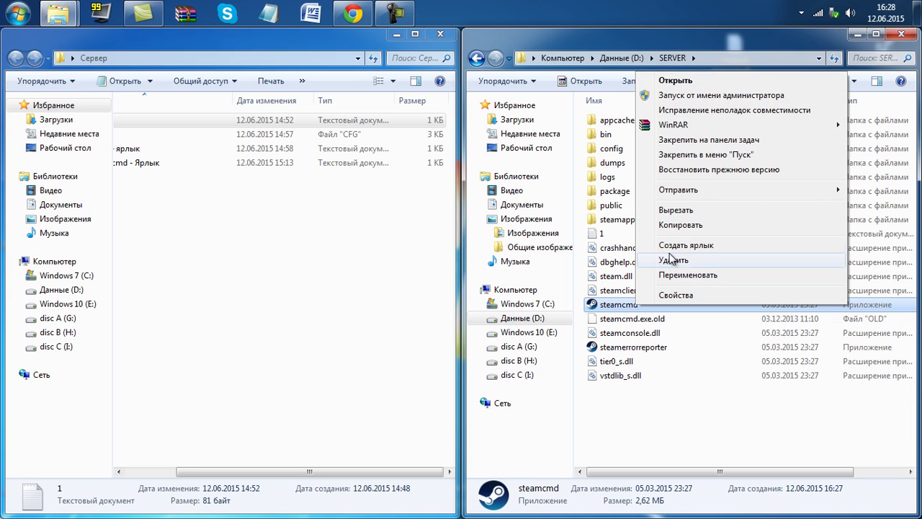
left_click(670, 250)
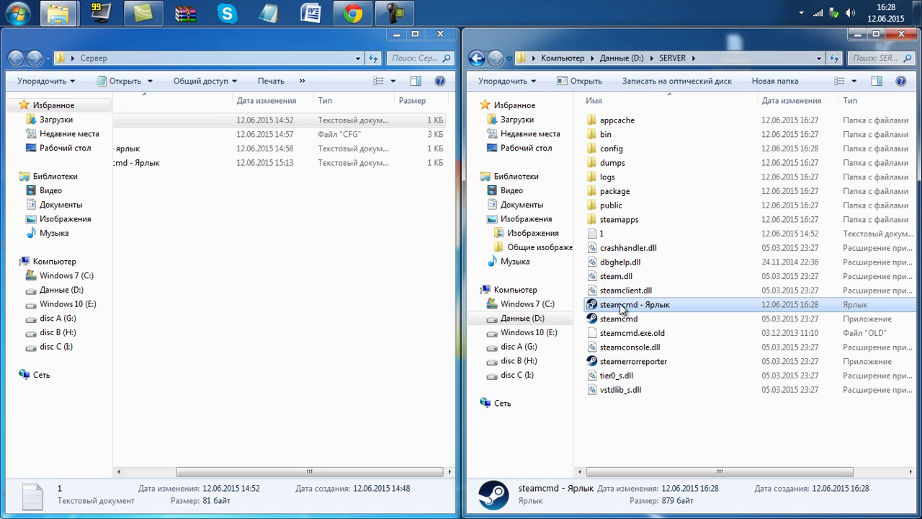
Step: Show the steamcmd - Ярлык shortcut's properties beside the Сервер folder window
left_click(620, 318)
left_click(674, 308)
right_click(672, 306)
left_click(706, 295)
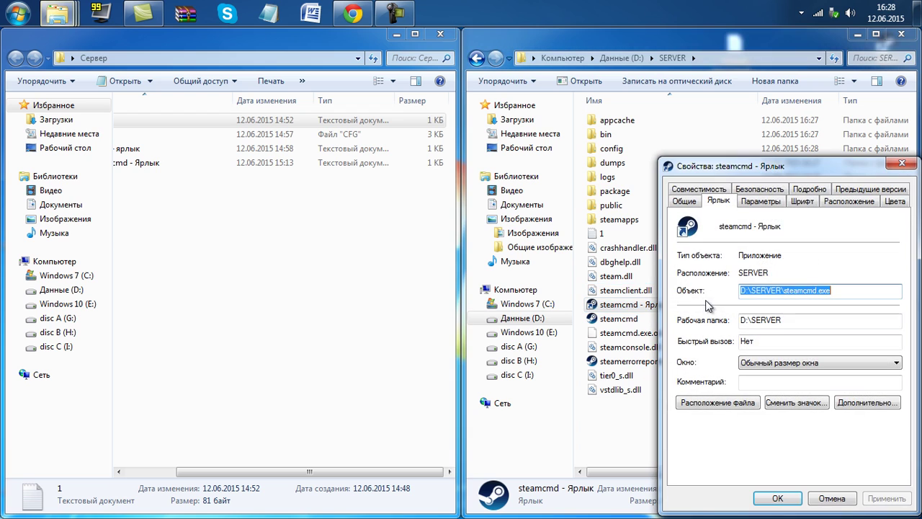
left_click_drag(721, 167, 613, 150)
left_click(300, 250)
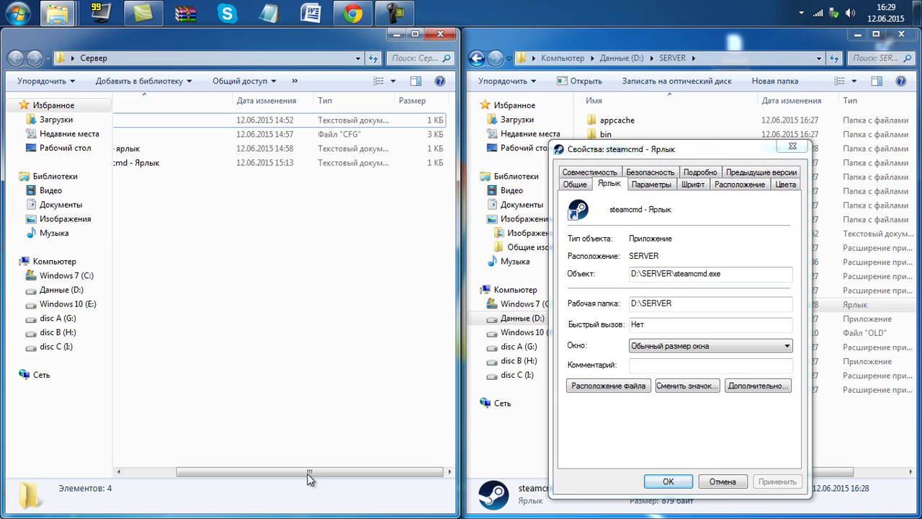
left_click_drag(309, 478, 192, 488)
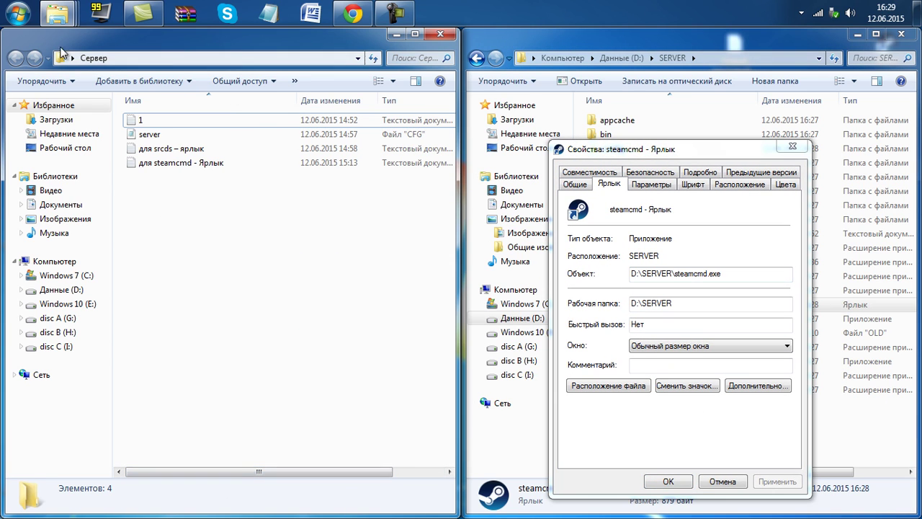
Step: Copy the '+runscript 1.txt' line from the steamcmd notes file in Notepad
double_click(177, 165)
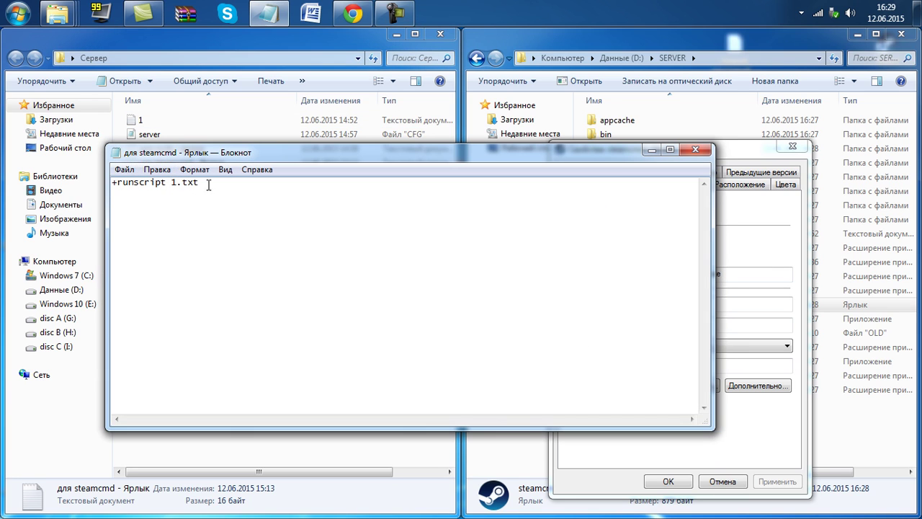
left_click_drag(211, 183, 58, 201)
right_click(128, 186)
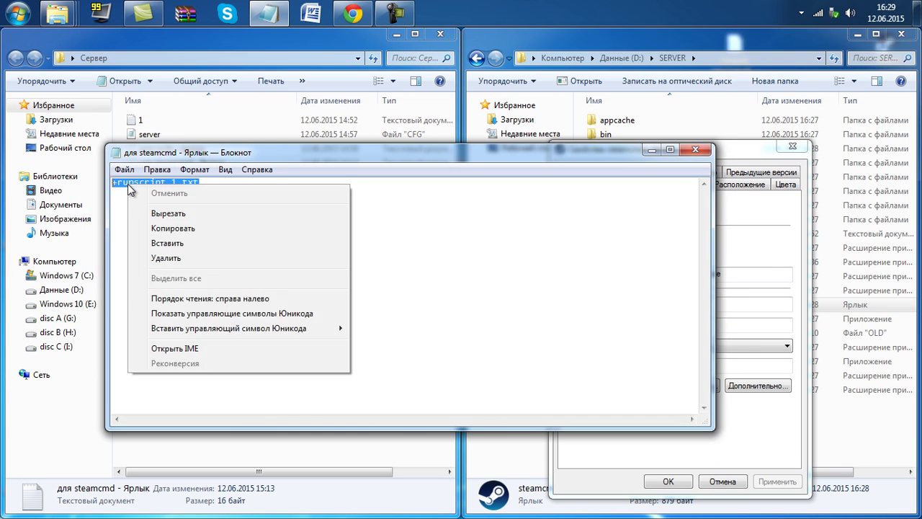
left_click(184, 229)
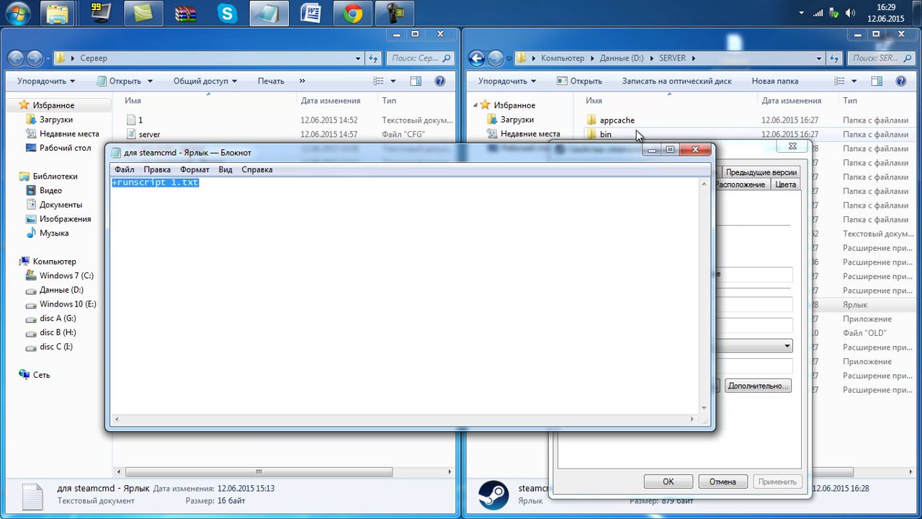
Step: Append '+runscript 1.txt' after steamcmd.exe in the shortcut target, apply, and close Notepad
left_click_drag(728, 153, 625, 100)
left_click(632, 222)
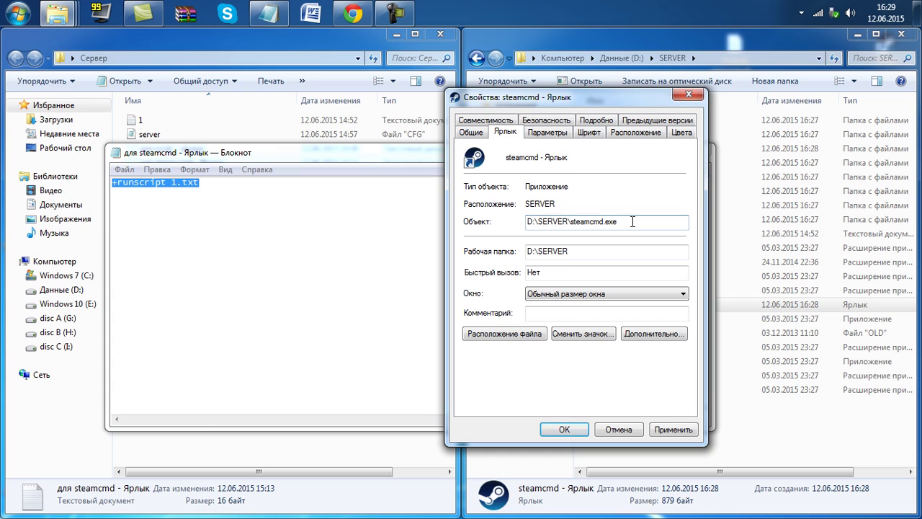
key("ctrl+v")
left_click(669, 430)
left_click(564, 429)
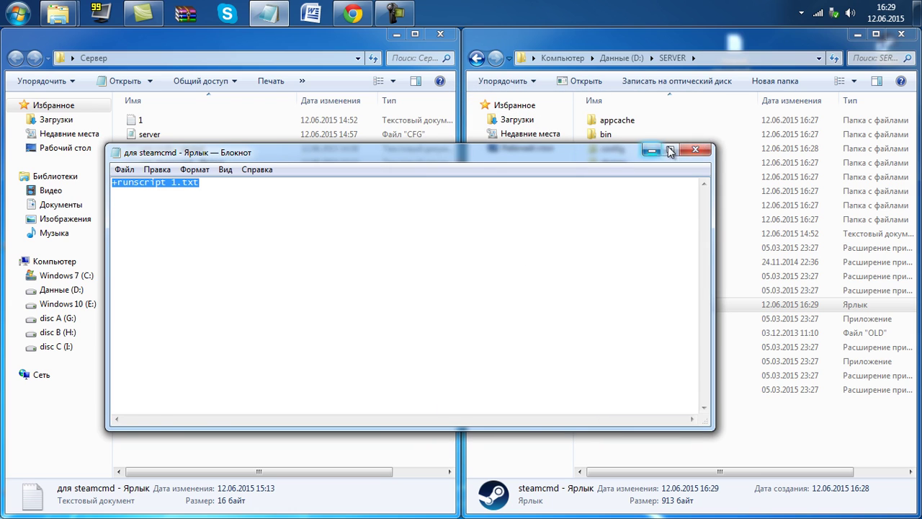
left_click(708, 154)
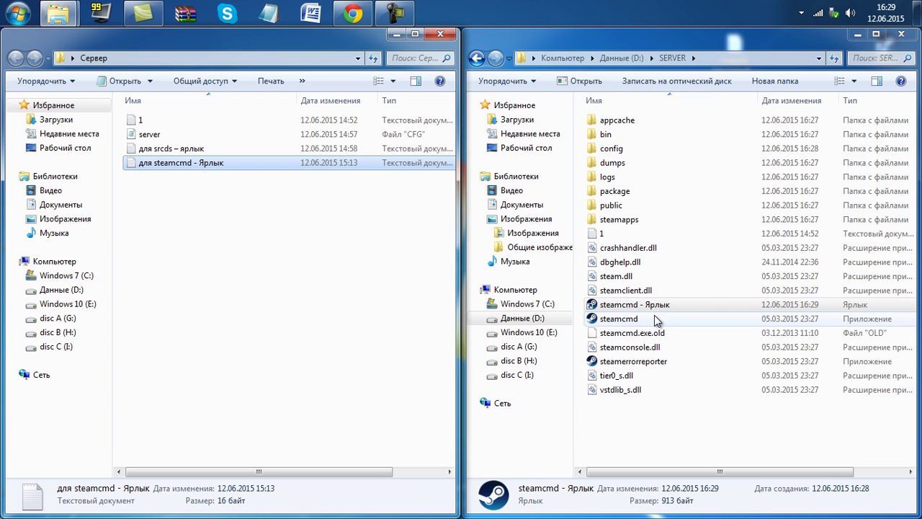
Step: Launch steamcmd - Ярлык until SteamCMD asks for a Steam Guard code, then switch to Chrome
left_click(653, 309)
double_click(653, 306)
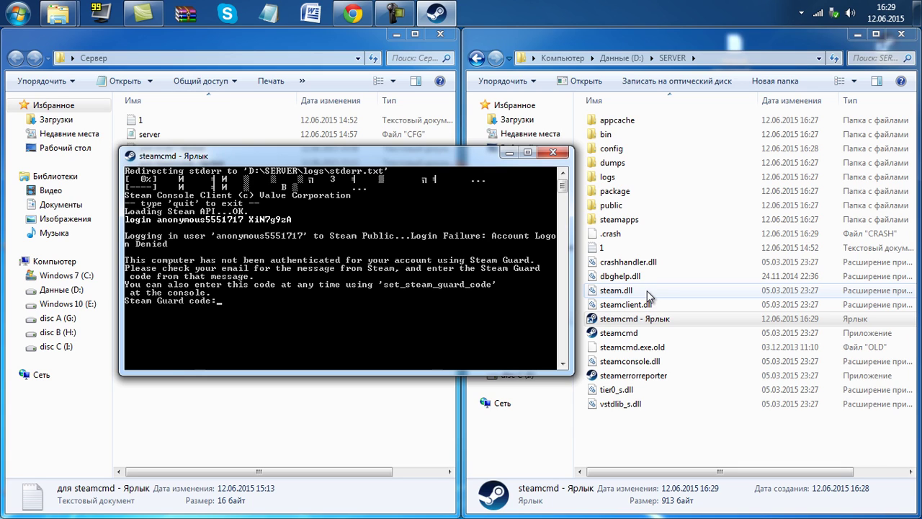
left_click(347, 10)
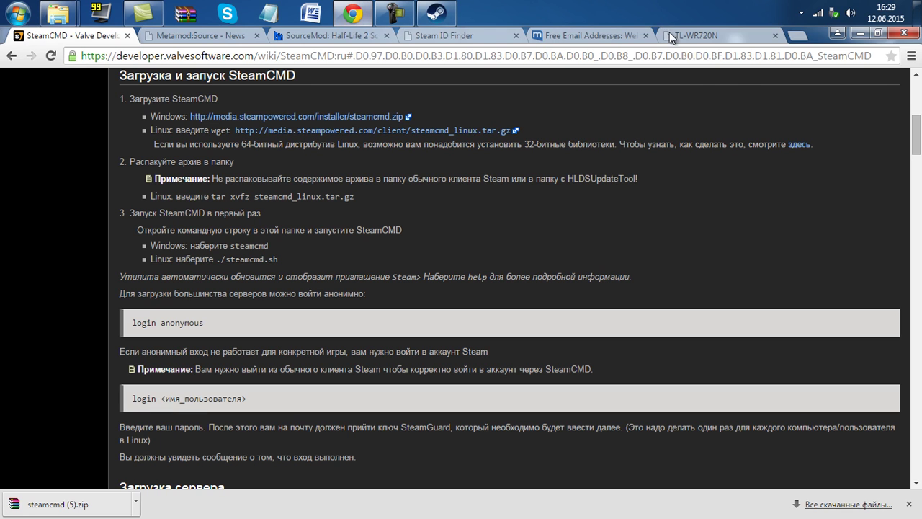
Step: Refresh the mail.com inbox, open Steam Support's Steam Guard email, and place the console beside it
left_click(592, 37)
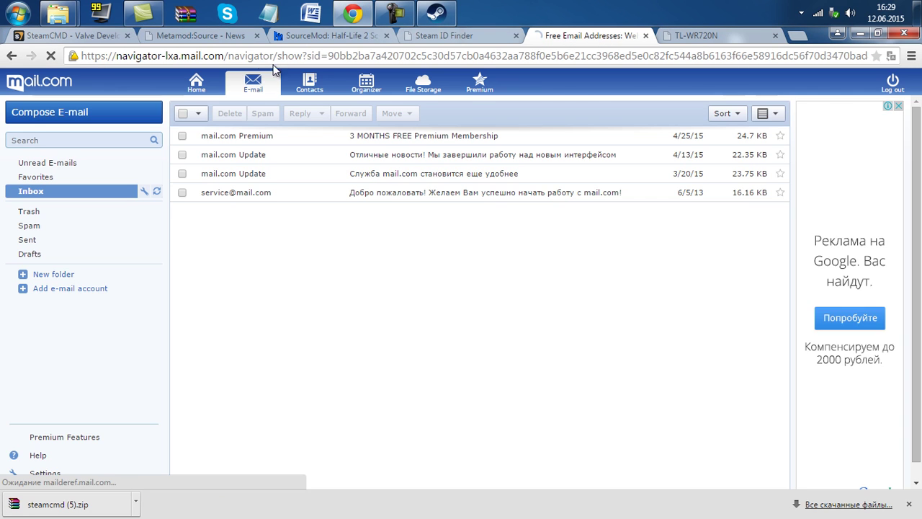
left_click(254, 85)
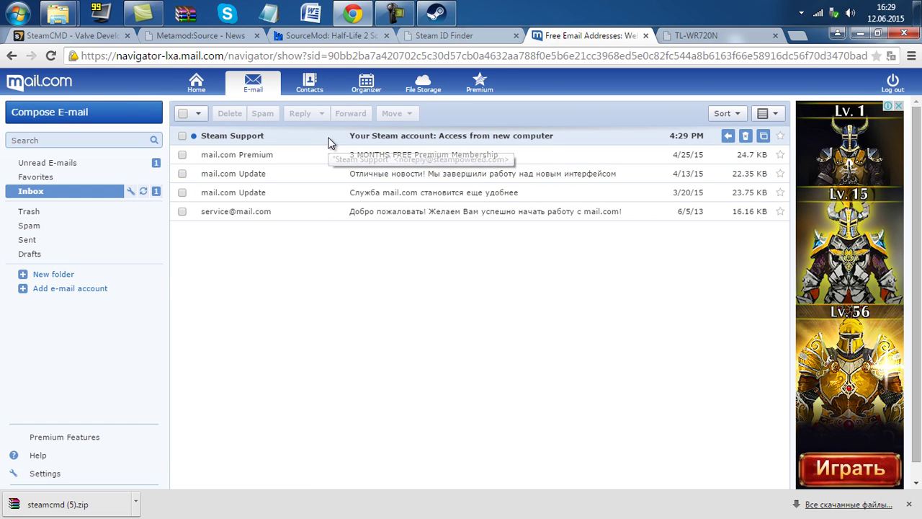
left_click(338, 139)
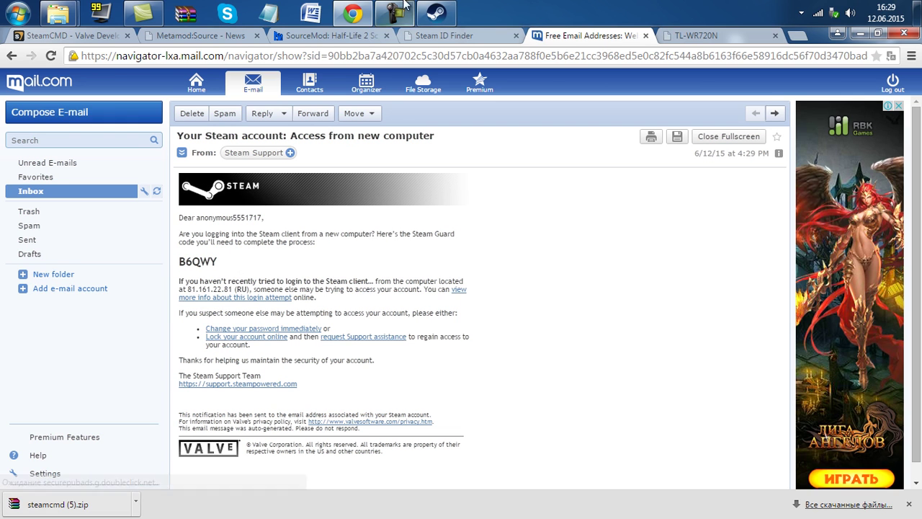
left_click(437, 13)
left_click_drag(322, 151, 585, 170)
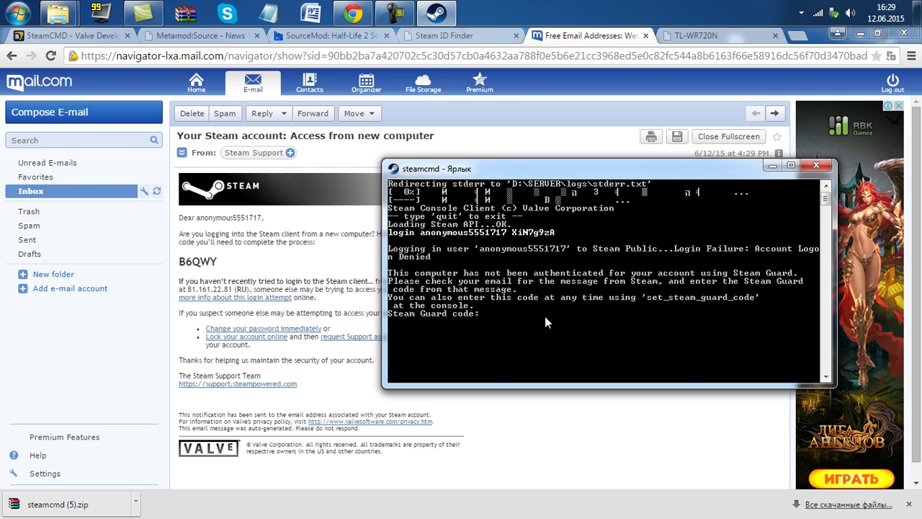
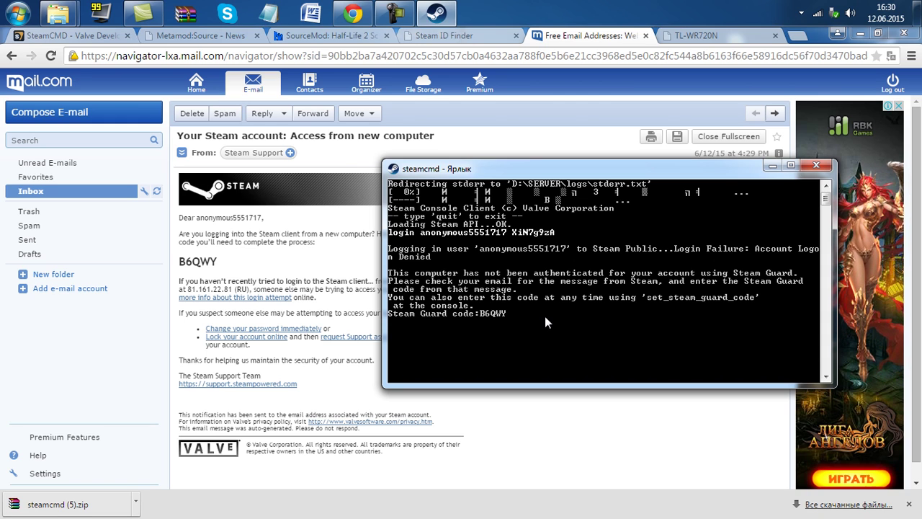
Step: Enter the emailed Steam Guard code at the SteamCMD prompt to complete login
key("Return")
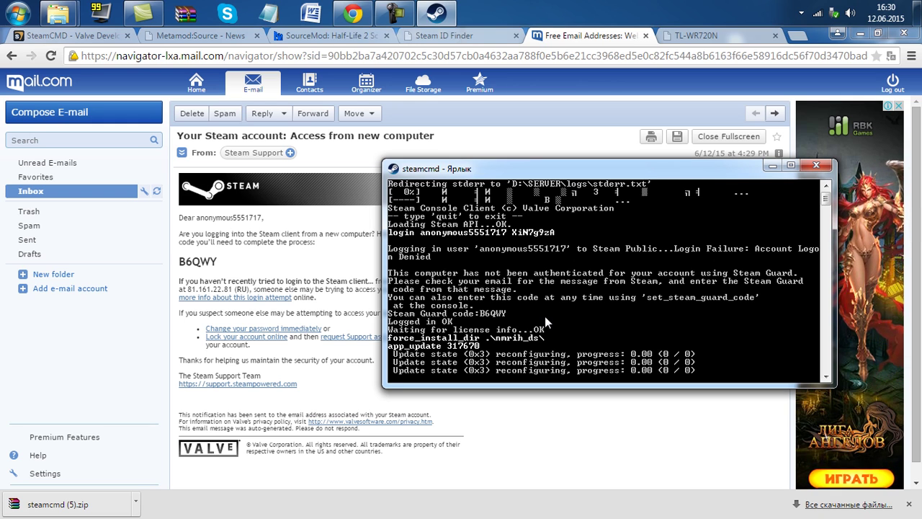
Step: Wait for SteamCMD to report 'Success! App 317670 fully installed', then exit it with quit
left_click(860, 33)
left_click_drag(615, 168, 468, 170)
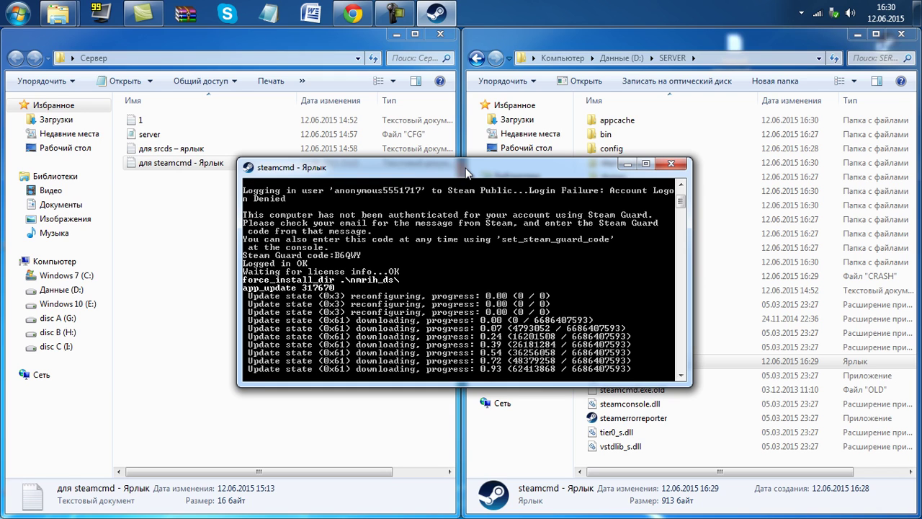
mouse_move(423, 5)
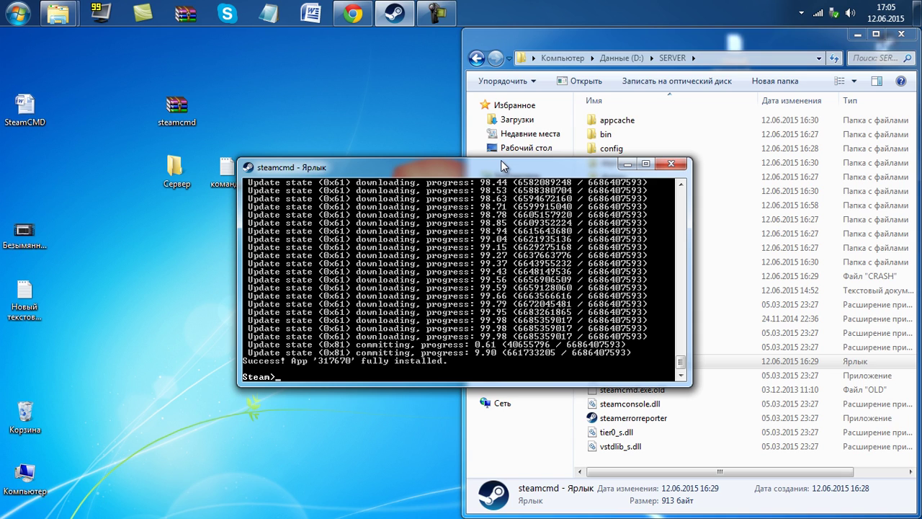
type("quit")
key("Return")
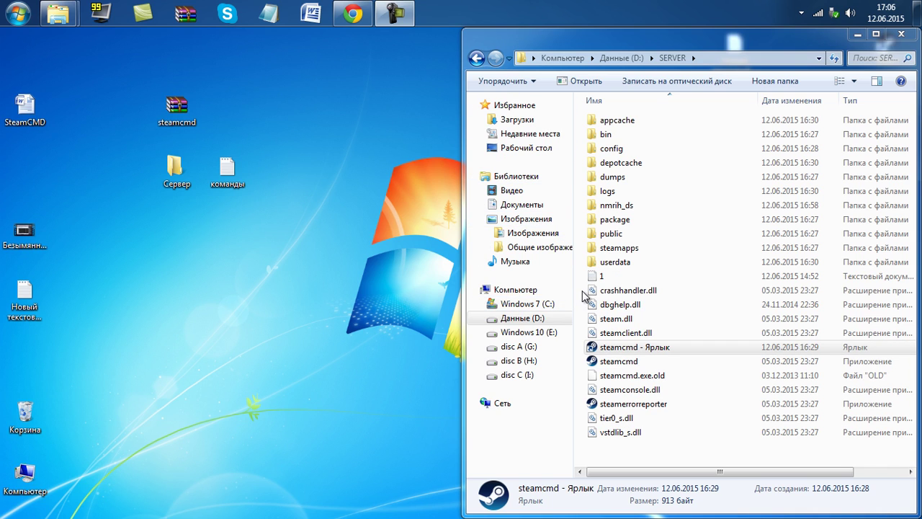
Step: Return to the Сервер window and browse into D:\SERVER\nmrih_ds\nmrih\cfg
mouse_move(72, 16)
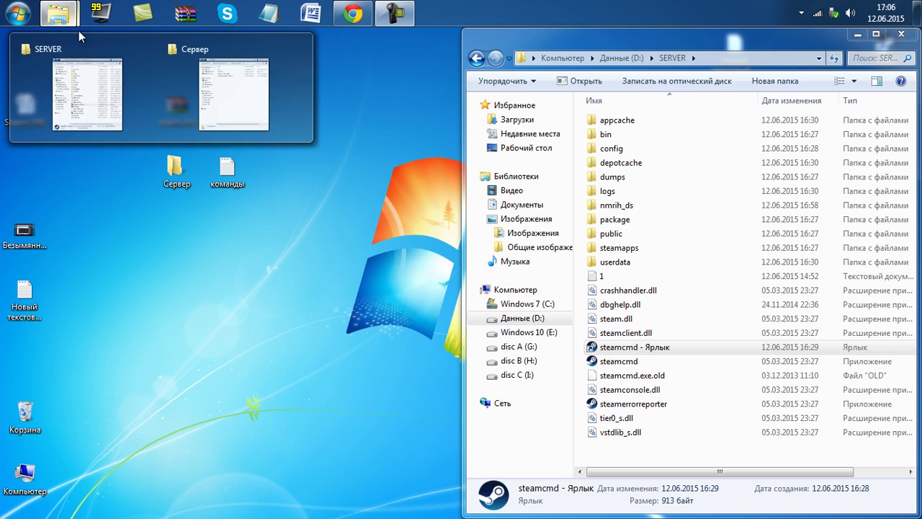
left_click(216, 90)
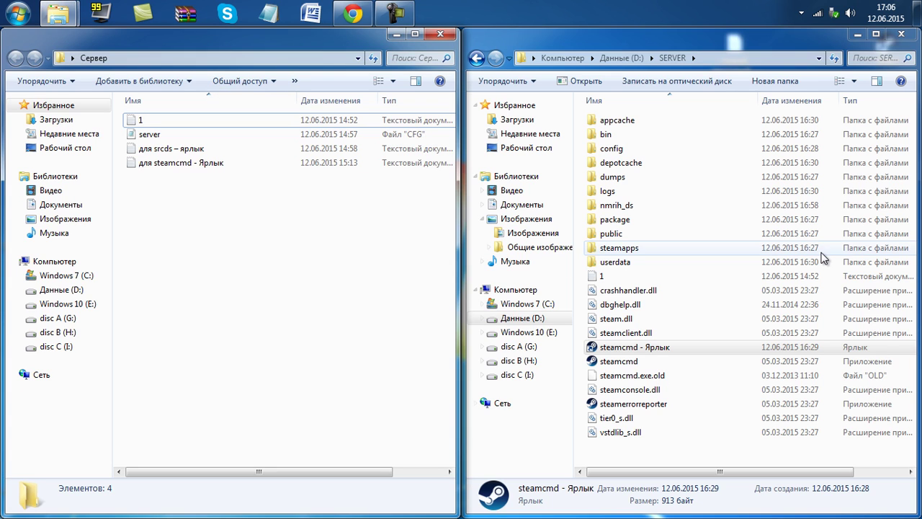
double_click(645, 206)
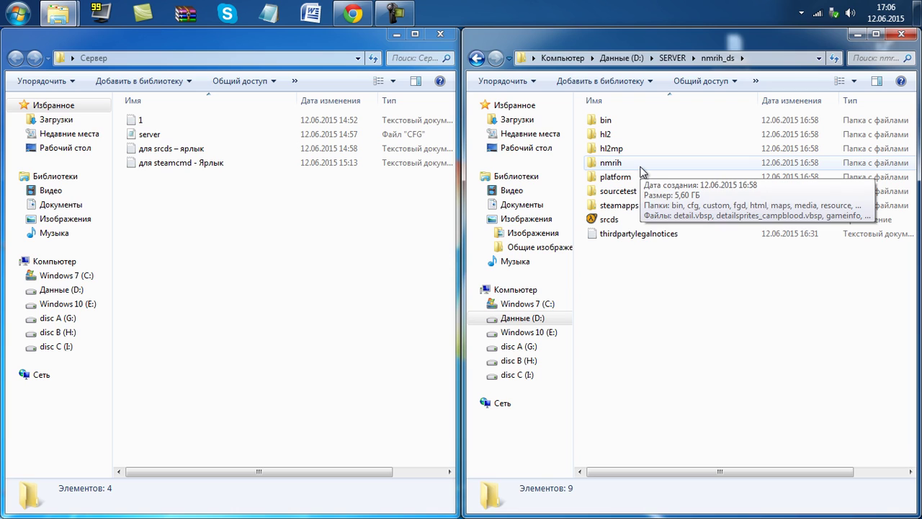
double_click(641, 168)
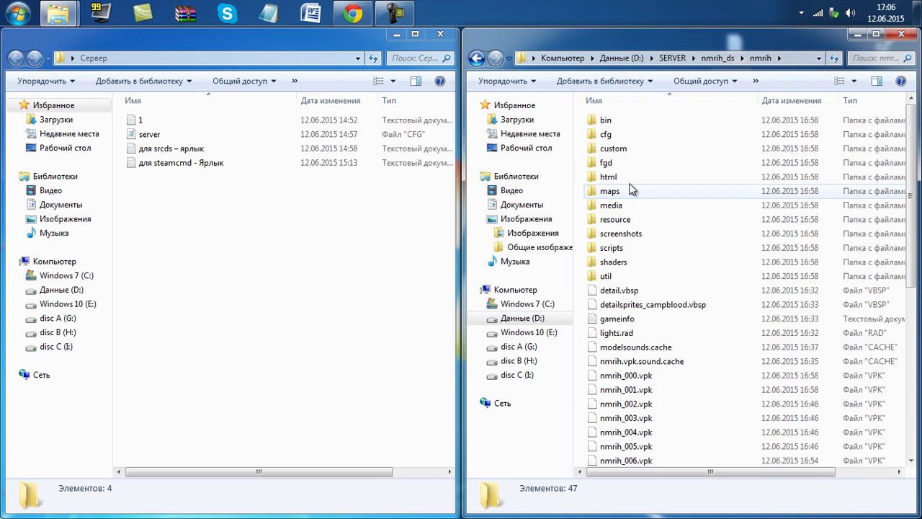
double_click(630, 137)
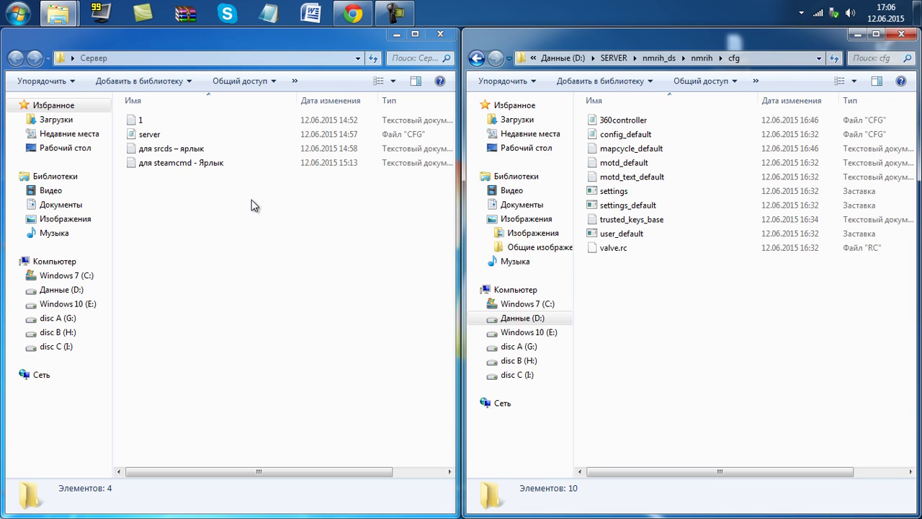
Step: Copy the server CFG file (2,53 KB) from Сервер into the nmrih cfg folder
left_click(157, 137)
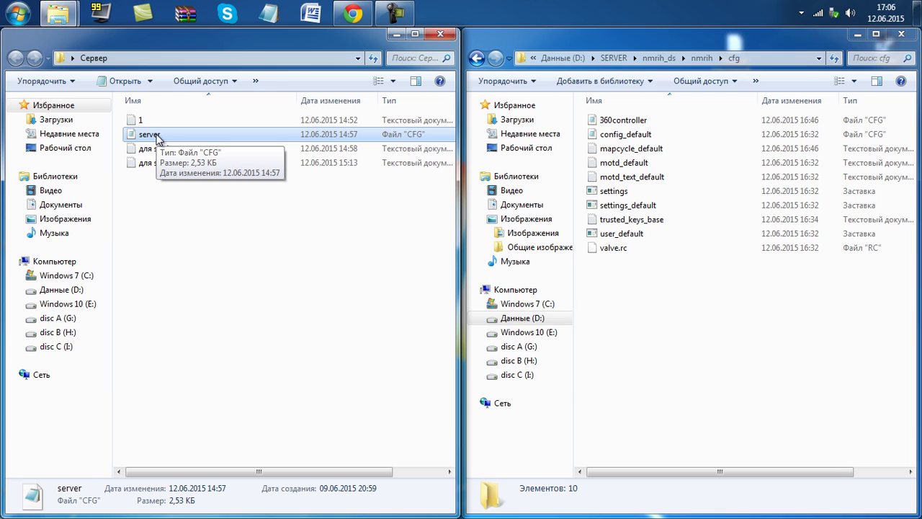
left_click_drag(157, 137, 760, 345)
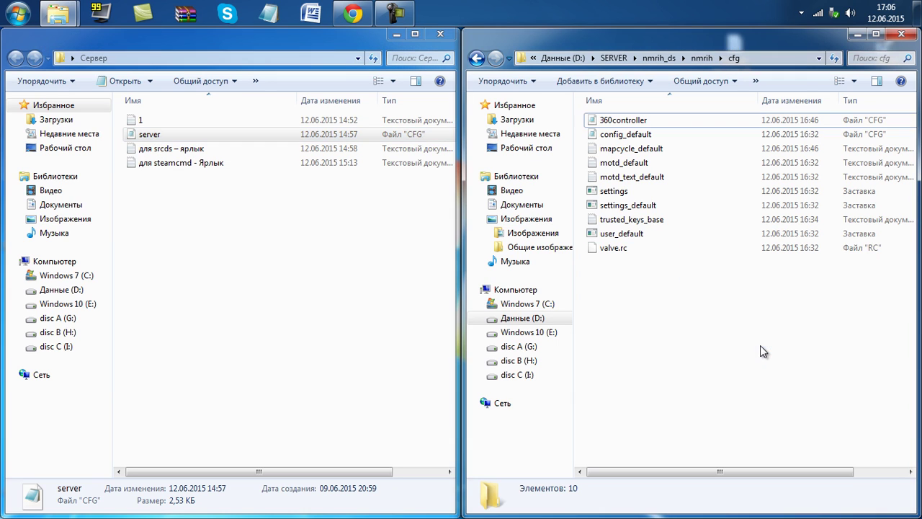
left_click(702, 319)
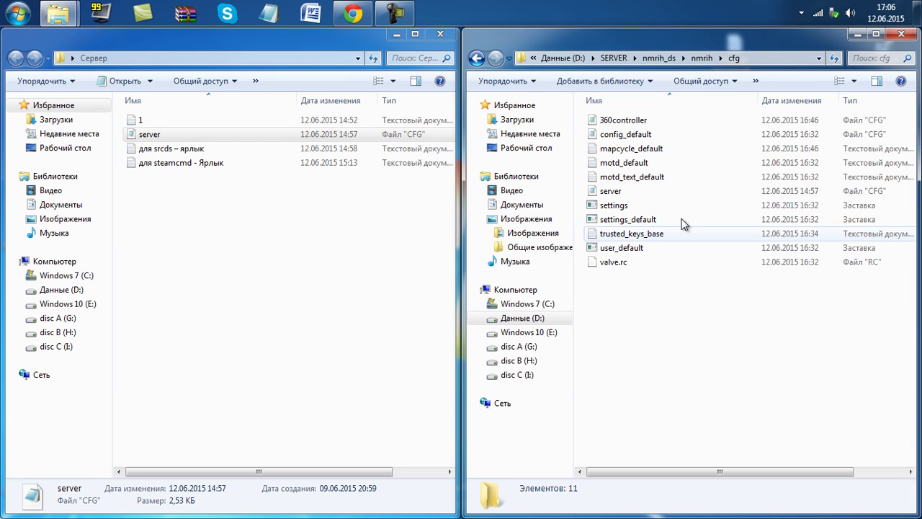
mouse_move(644, 202)
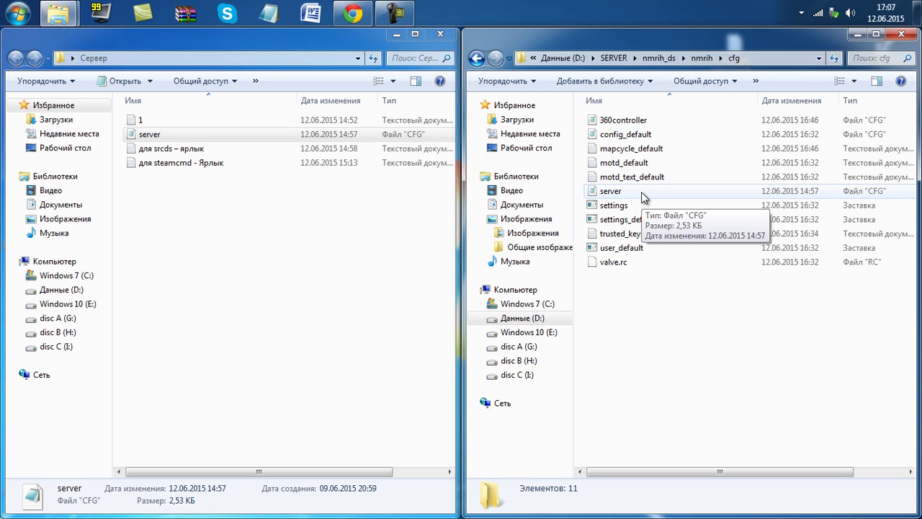
Step: Open server.cfg and replace the ИМЯ_СЕРВЕРА hostname placeholder with 'Lumen'
double_click(641, 192)
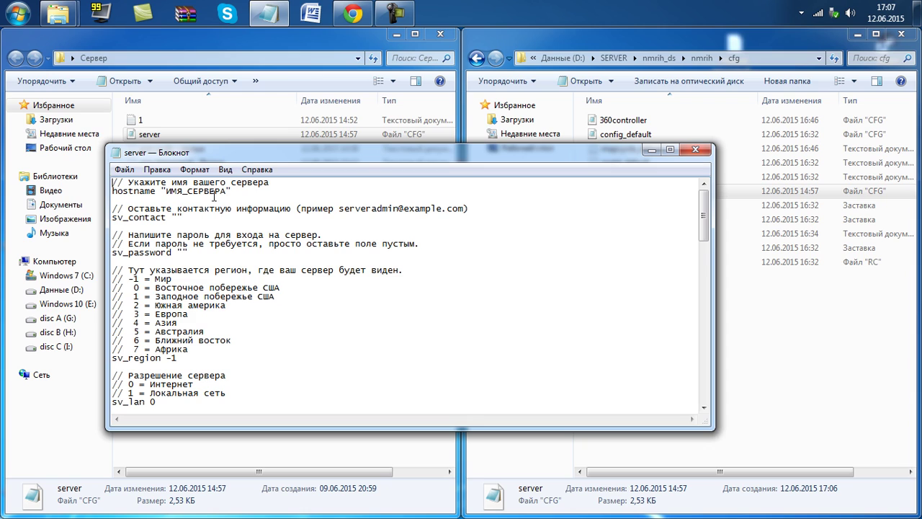
left_click_drag(166, 191, 226, 191)
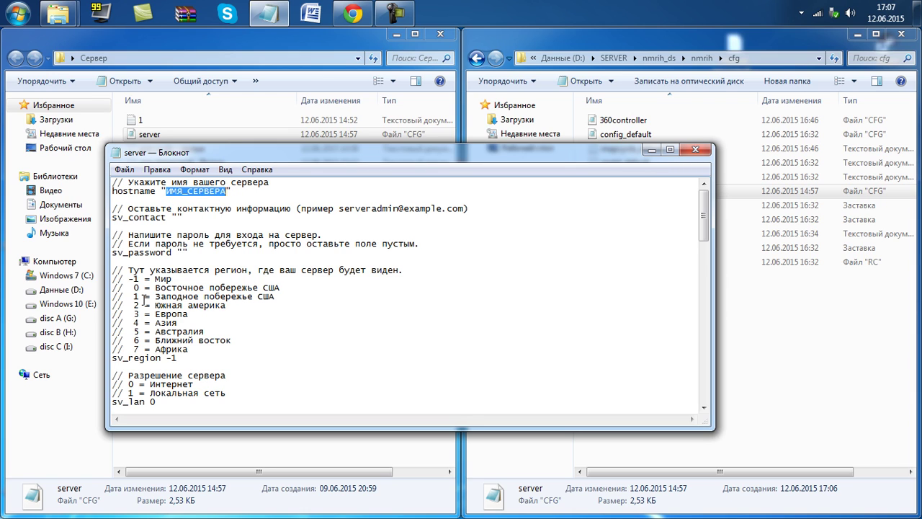
key("BackSpace")
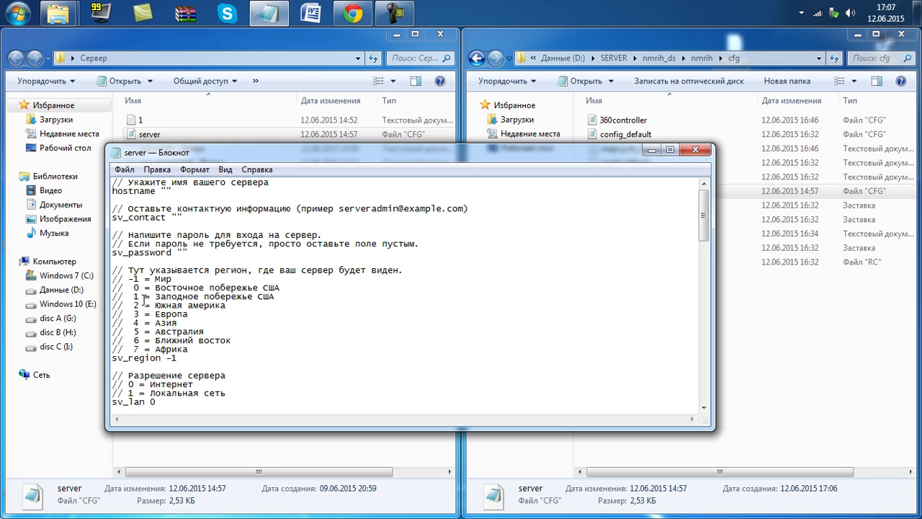
type("1")
key("BackSpace")
type("Lumen")
Step: Enter a new rcon_password value and save server.cfg when closing Notepad
scroll(375, 268, "down", 10)
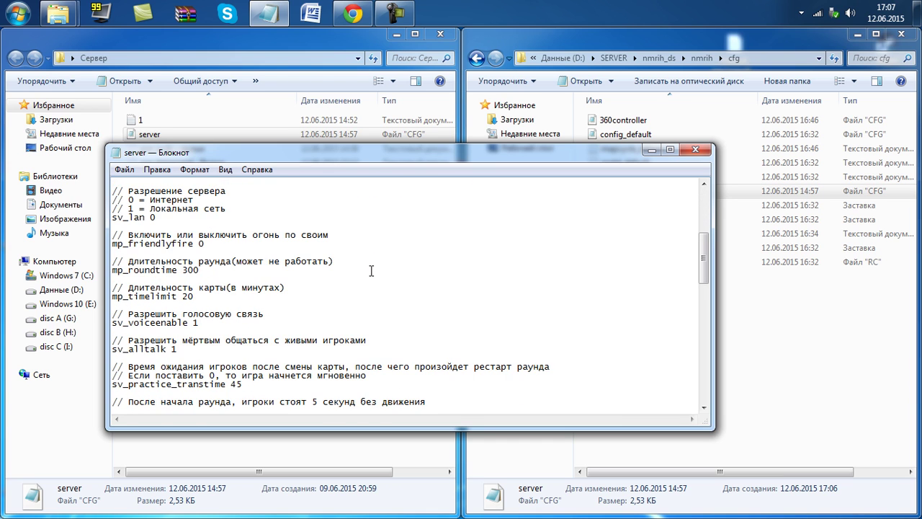
scroll(364, 277, "down", 4)
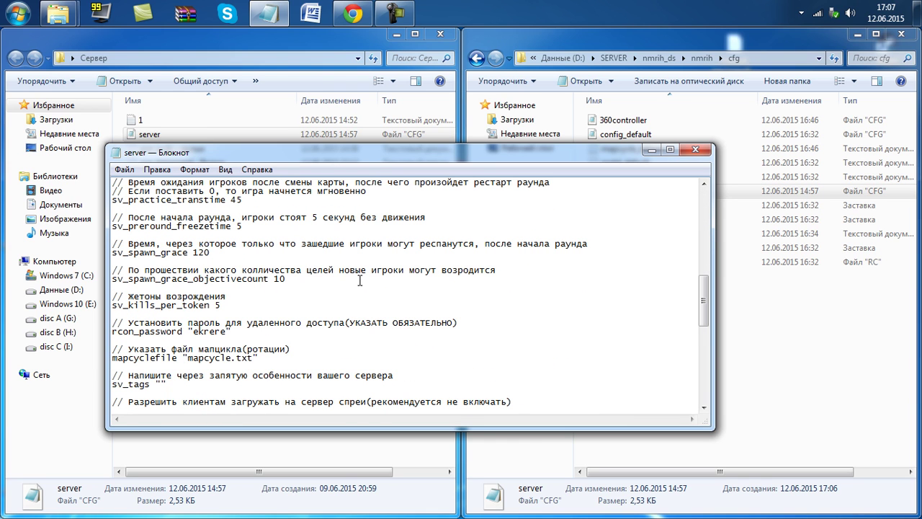
scroll(359, 283, "down", 1)
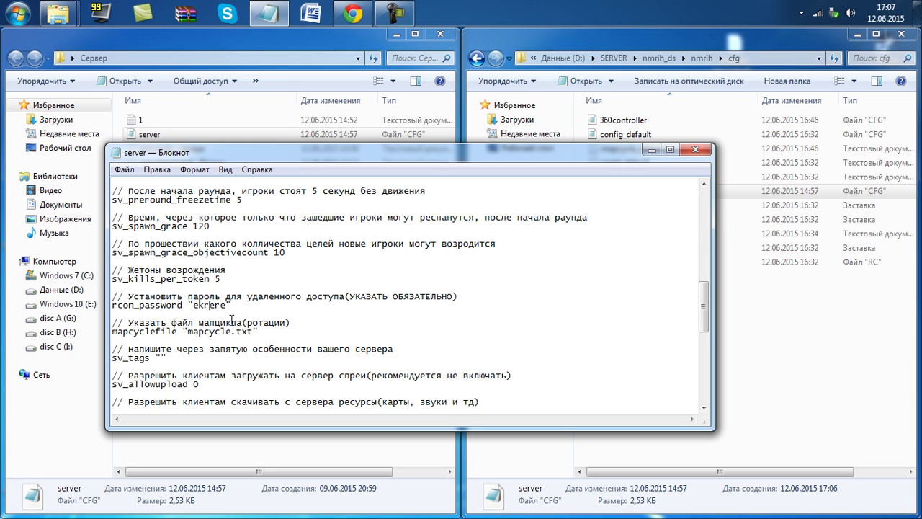
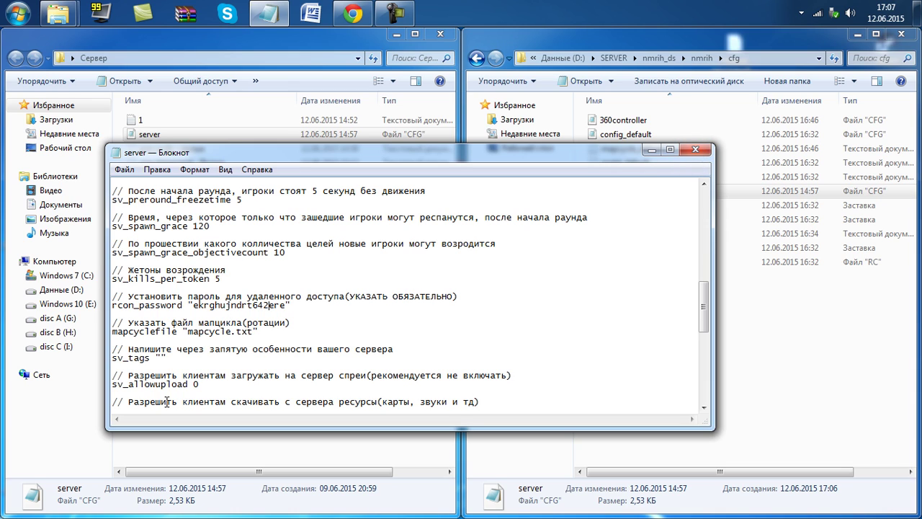
left_click(695, 149)
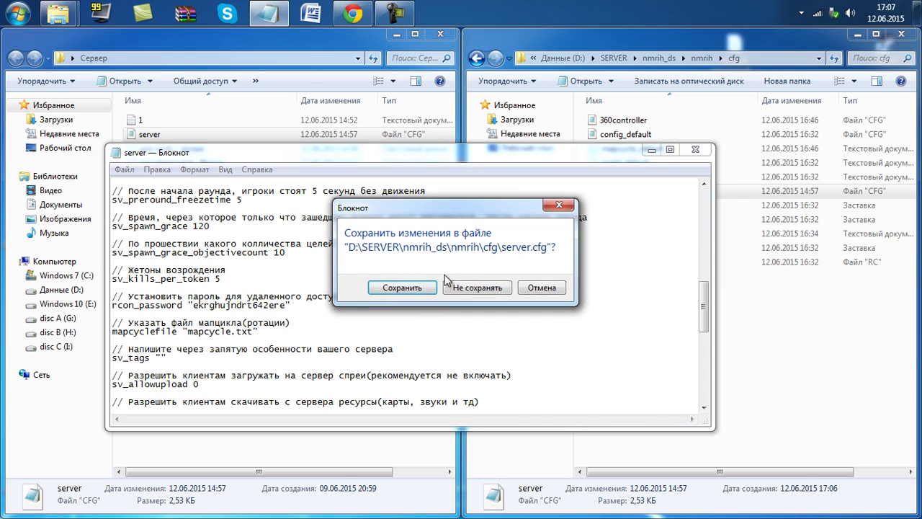
left_click(402, 288)
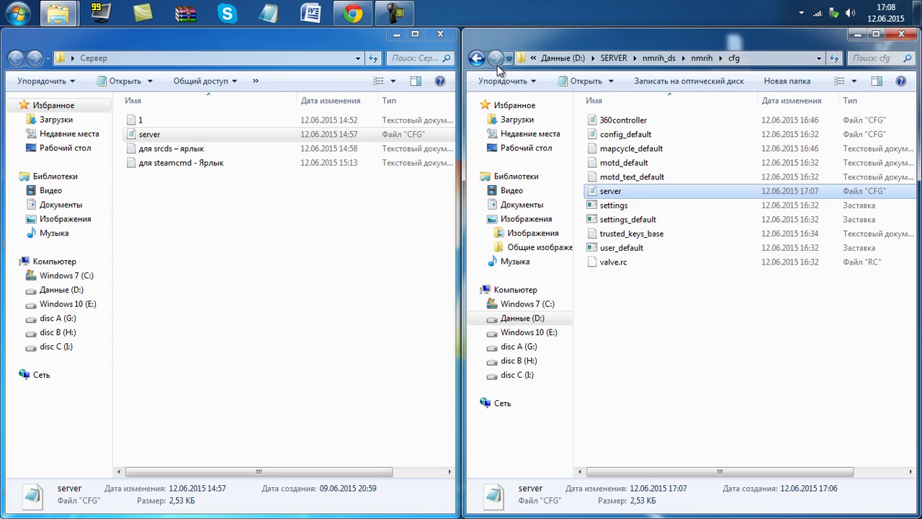
Step: Back in nmrih_ds, create an srcds shortcut and open its properties
left_click(477, 59)
left_click(475, 59)
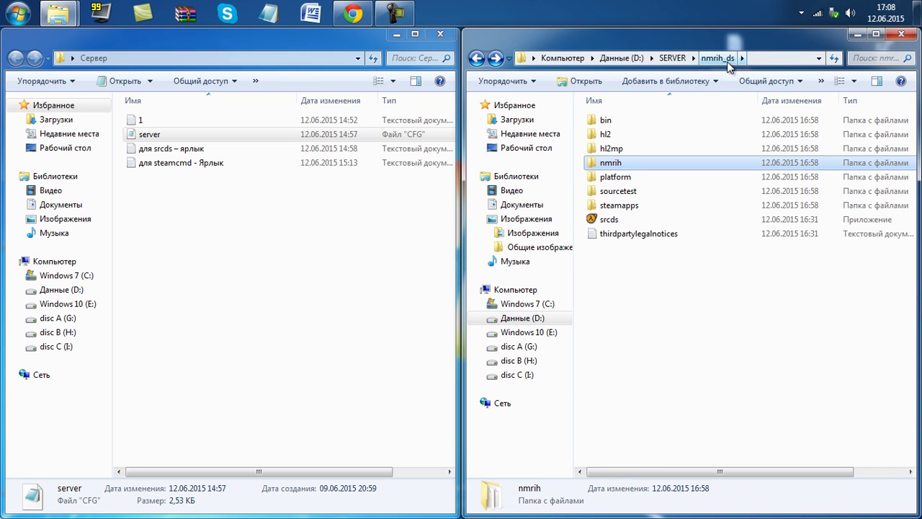
left_click(631, 224)
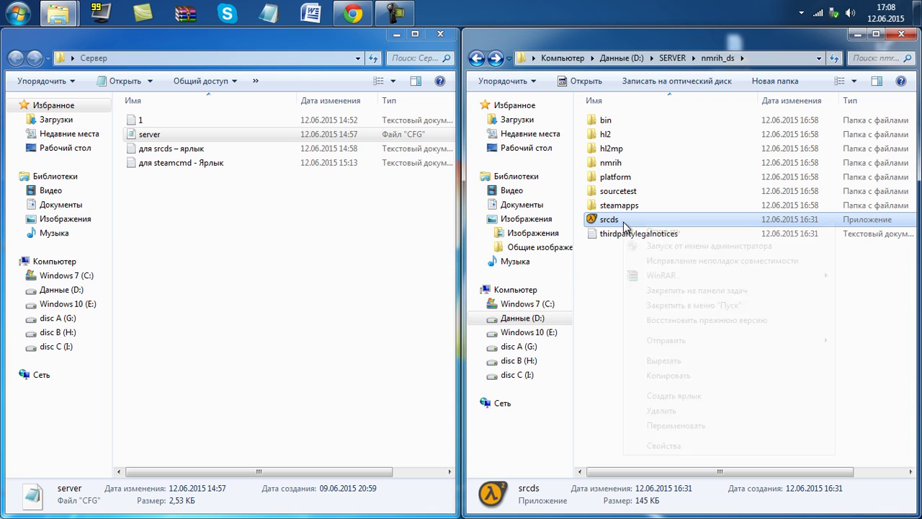
right_click(624, 224)
left_click(685, 394)
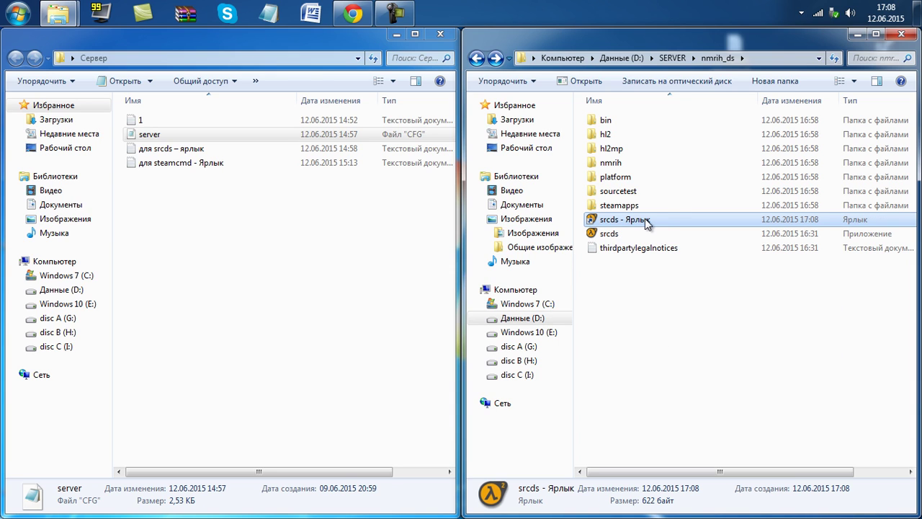
right_click(645, 221)
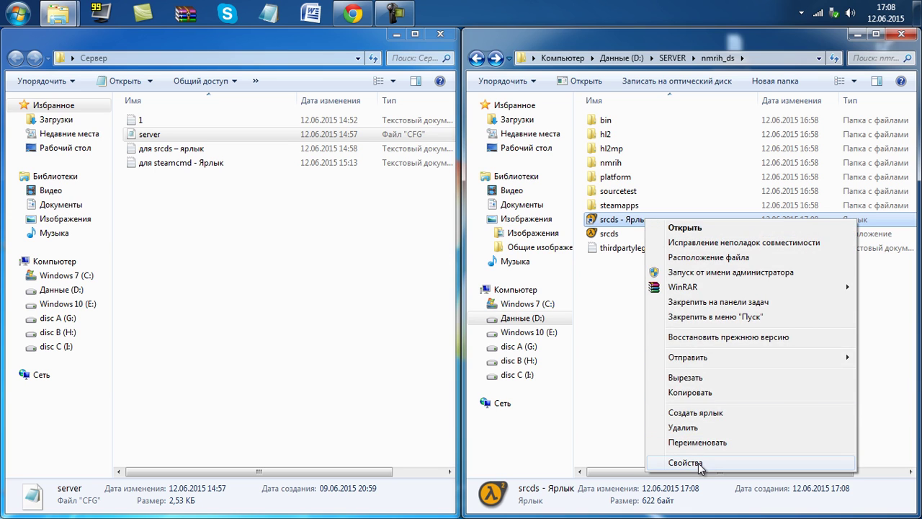
left_click(698, 463)
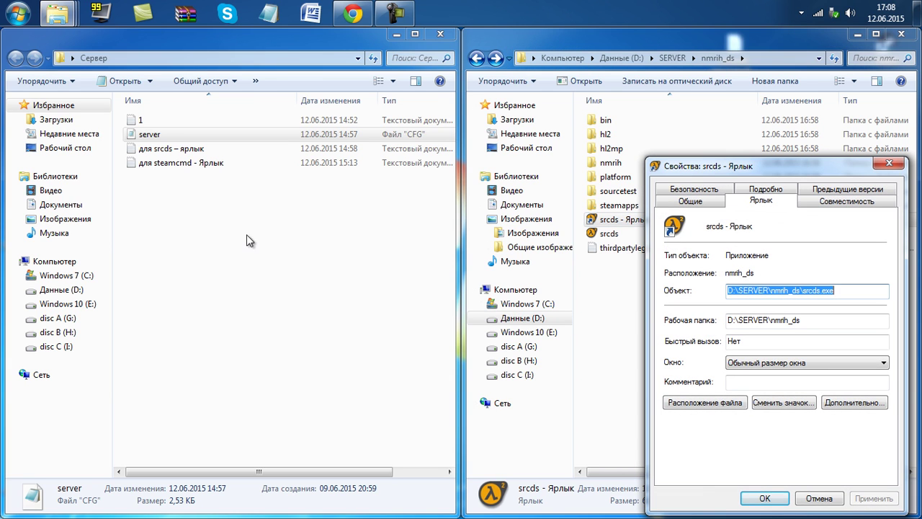
Step: Copy the srcds launch arguments from the 'для srcds – ярлык' notes file
left_click(238, 226)
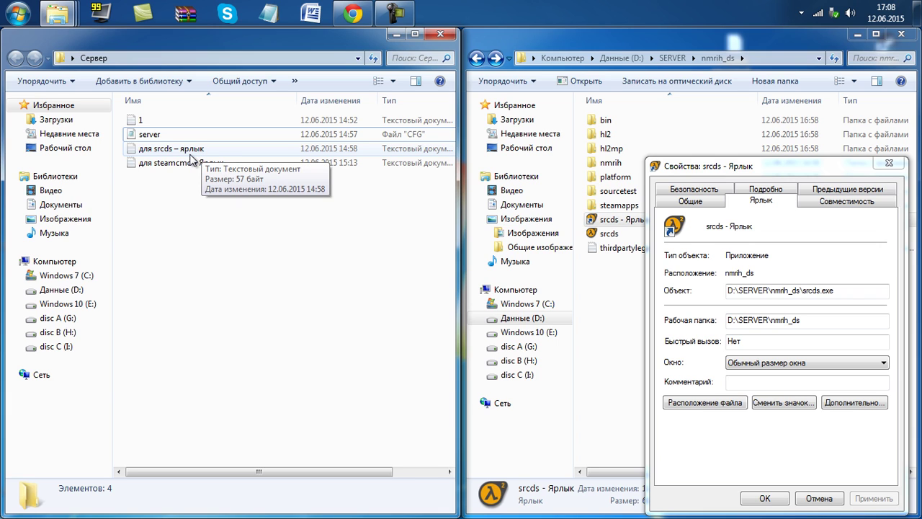
double_click(171, 148)
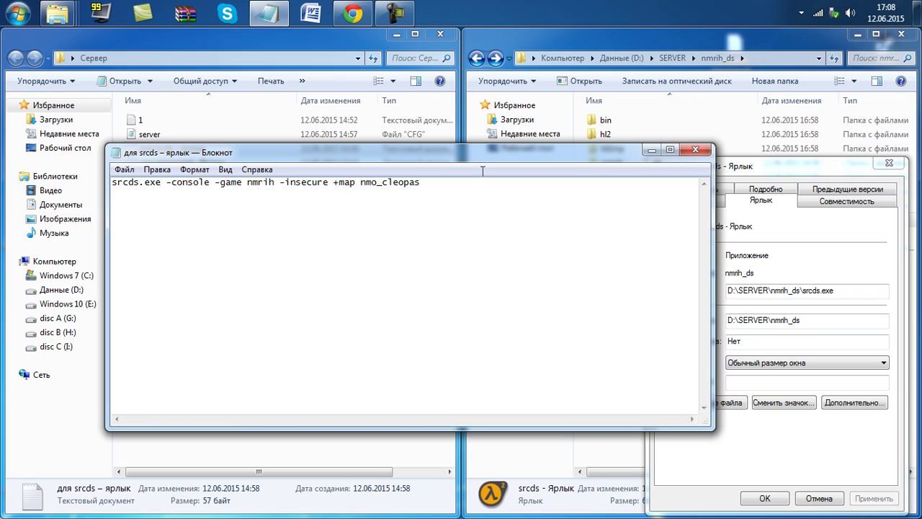
left_click(479, 188)
left_click_drag(485, 183, 40, 232)
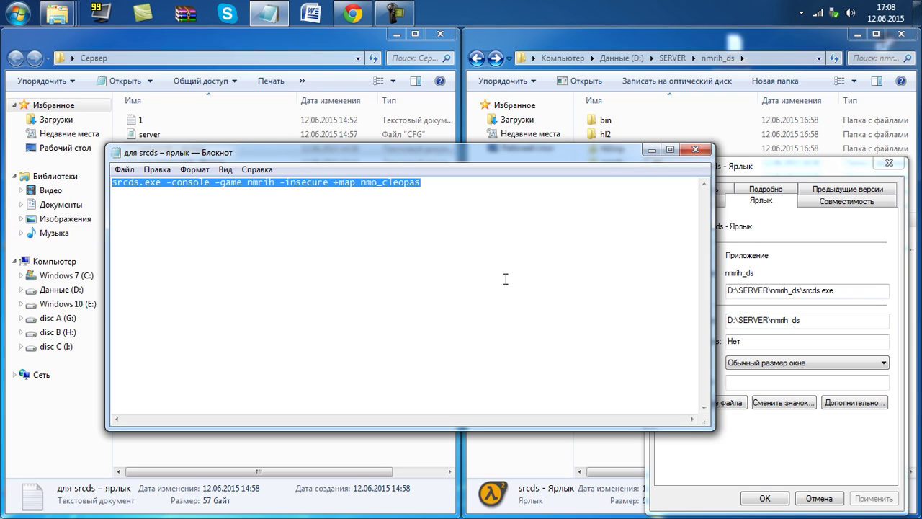
left_click(403, 257)
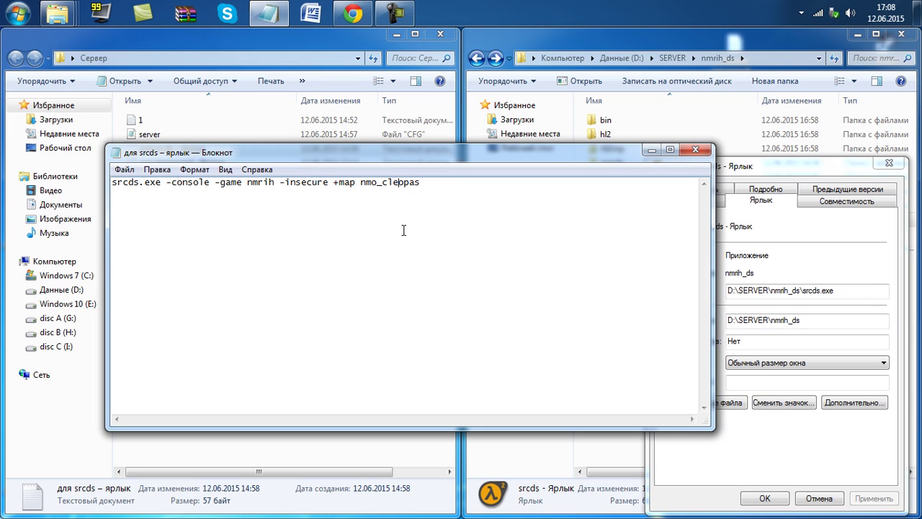
left_click_drag(433, 183, 168, 175)
key("ctrl+c")
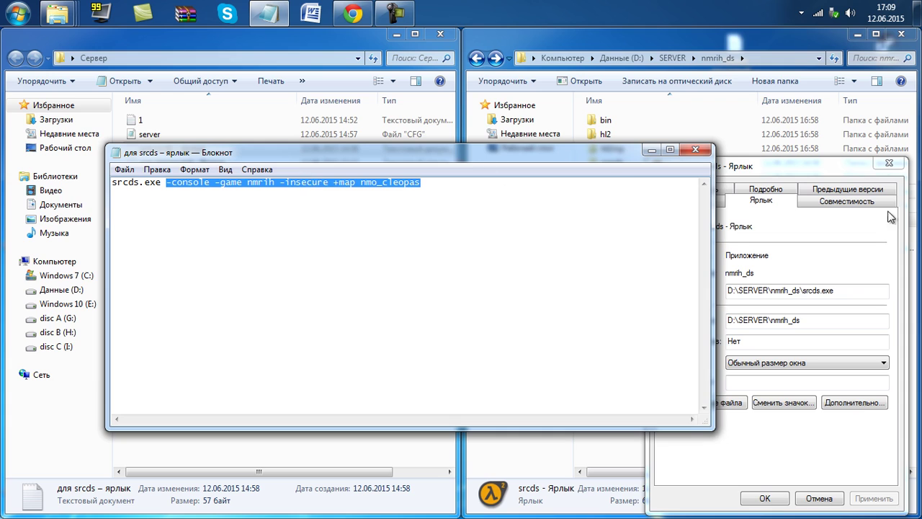
Step: Append -console -game nmrih -insecure +map nmo_cleopas to the shortcut target, apply, and close the notes
left_click(849, 287)
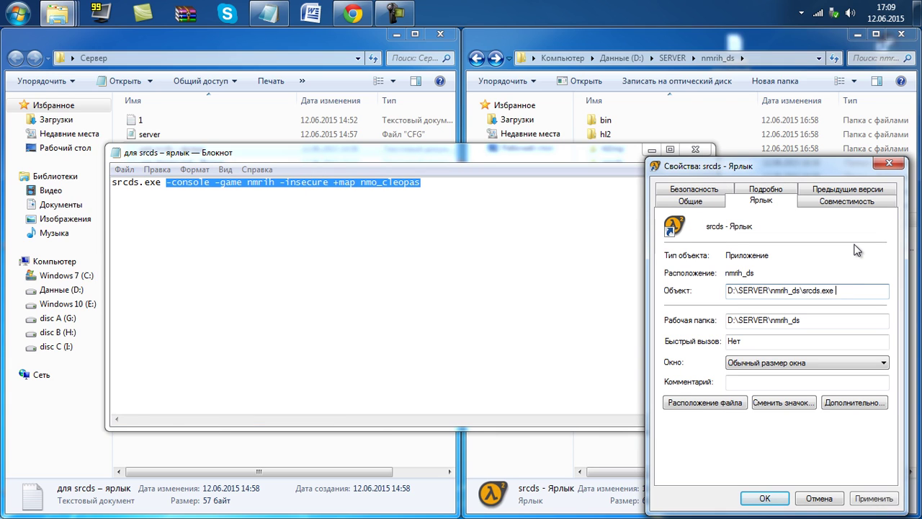
key("ctrl+v")
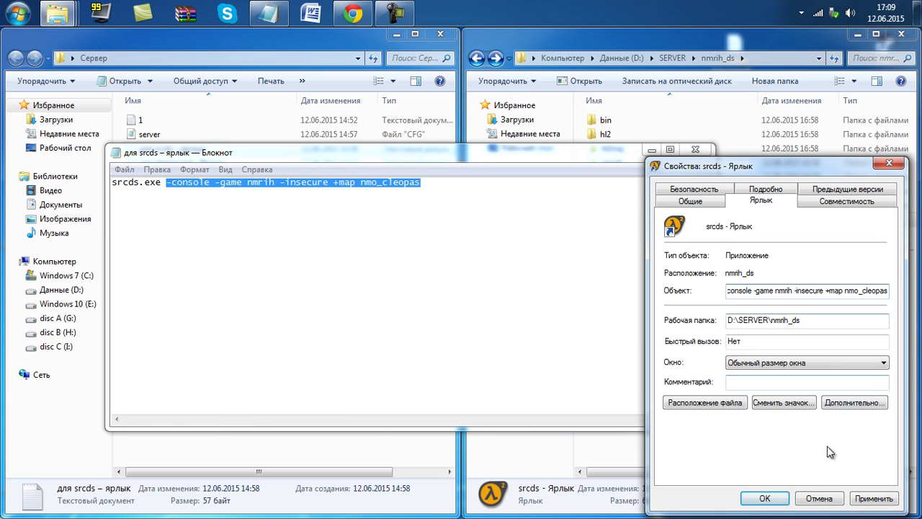
left_click(871, 499)
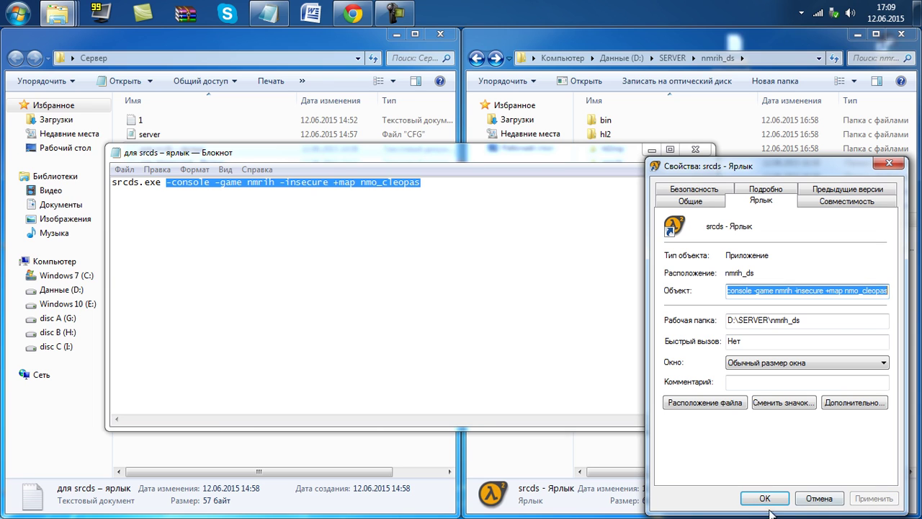
left_click(765, 498)
left_click_drag(599, 158, 565, 172)
left_click(655, 167)
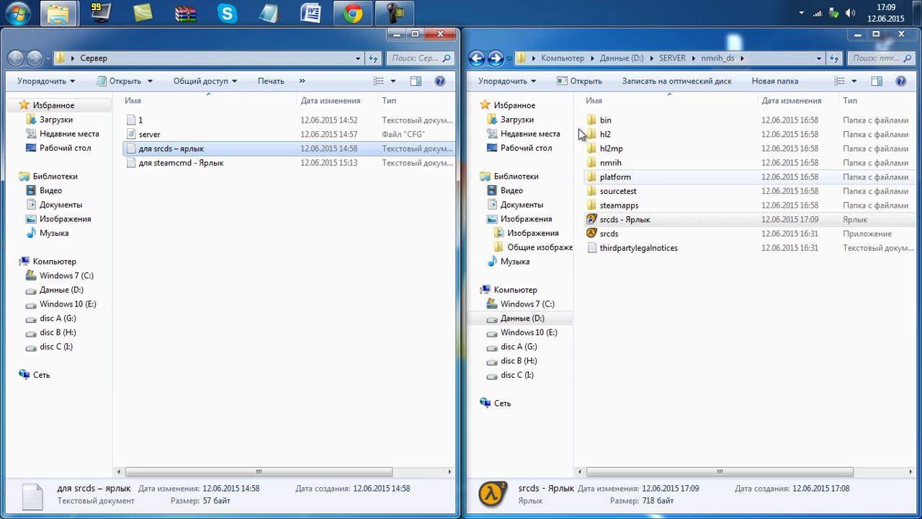
Step: Download mmsource-1.10.5-windows.zip from the Dallas, TX mirror and open the zip
left_click(351, 10)
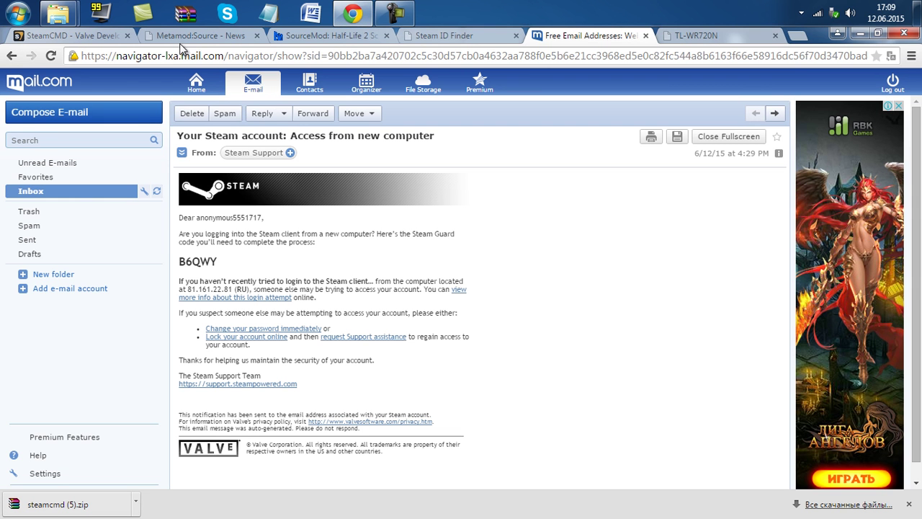
left_click(184, 40)
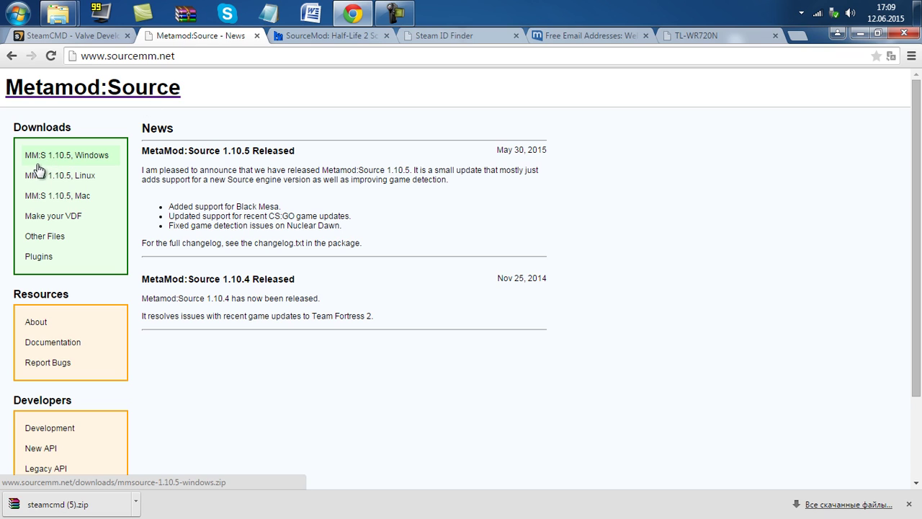
left_click(93, 159)
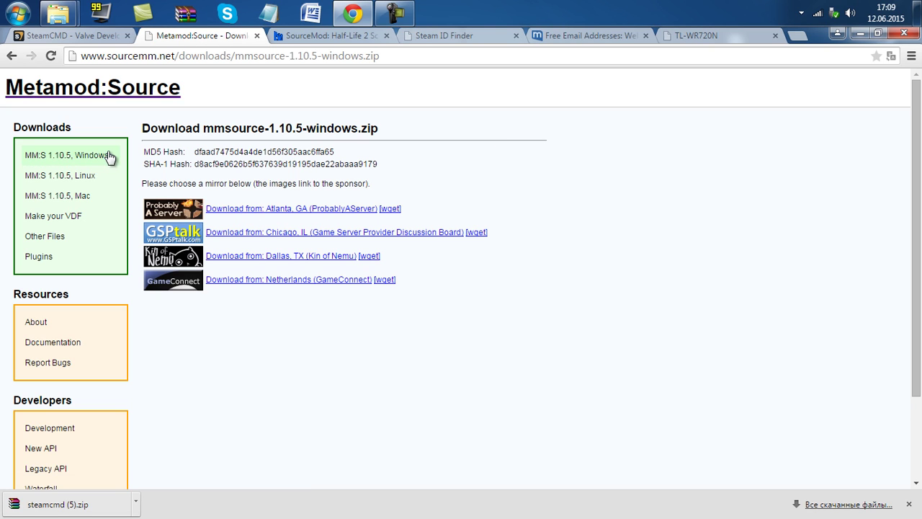
left_click(279, 258)
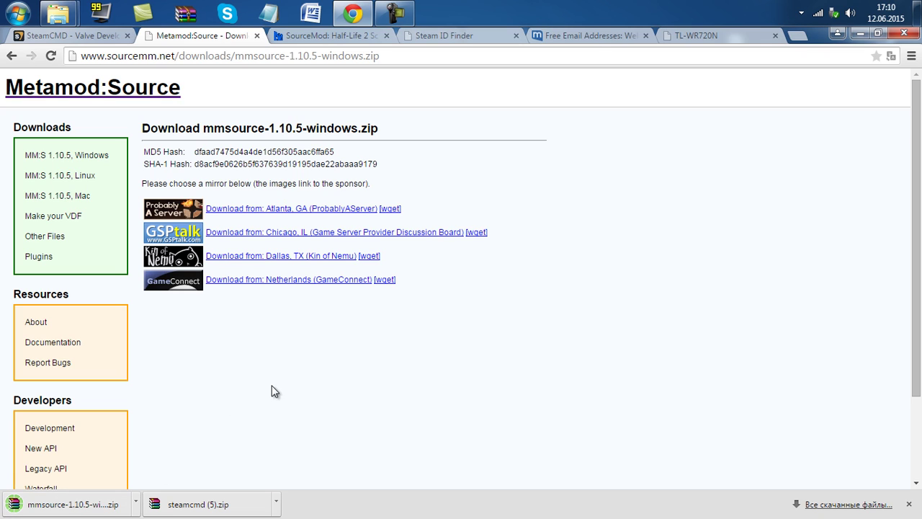
left_click(63, 510)
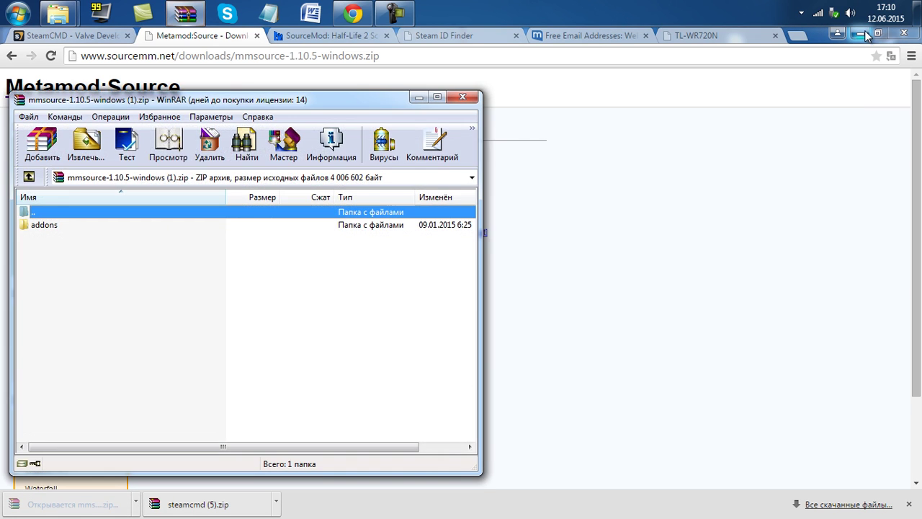
Step: Extract the Metamod:Source addons folder into D:\SERVER\nmrih_ds\nmrih and close WinRAR
left_click(861, 34)
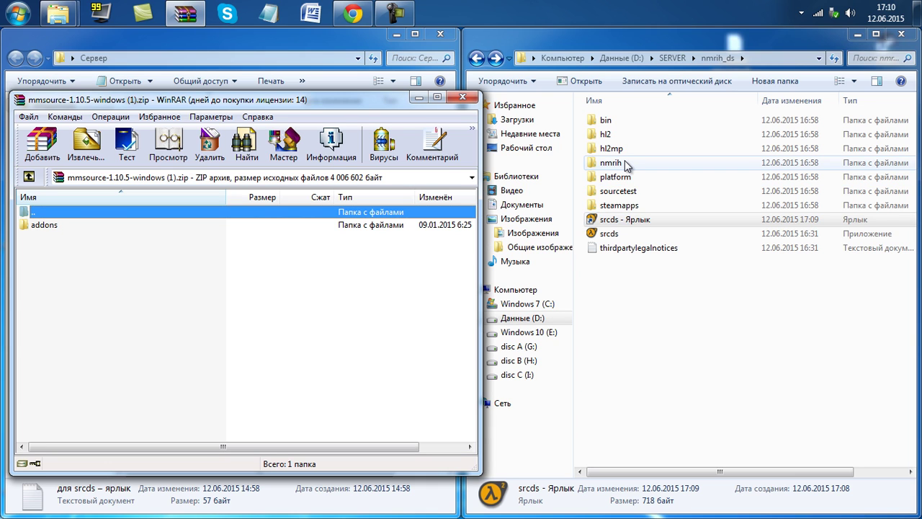
double_click(624, 163)
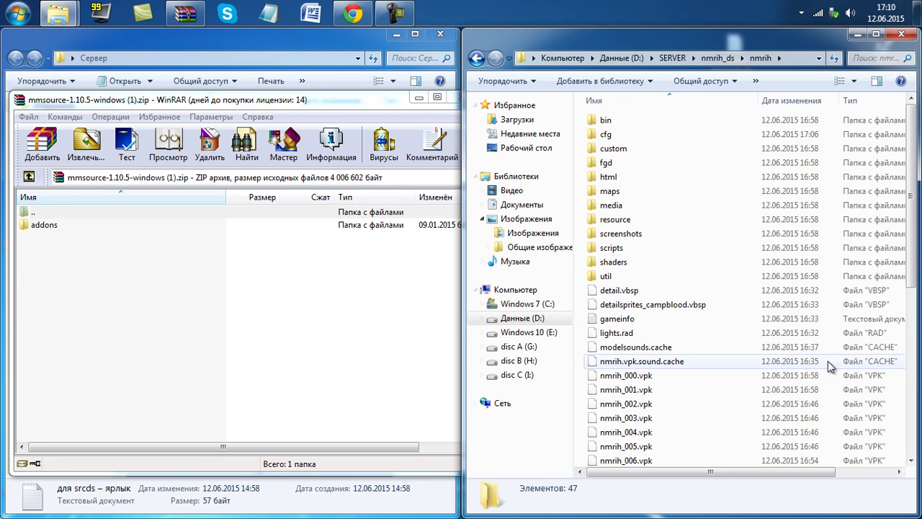
left_click(77, 251)
left_click(46, 226)
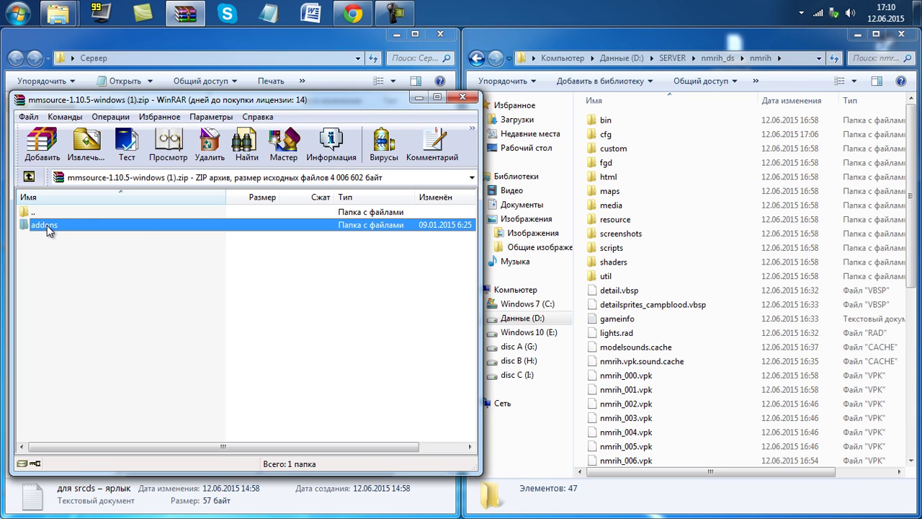
left_click_drag(45, 227, 734, 380)
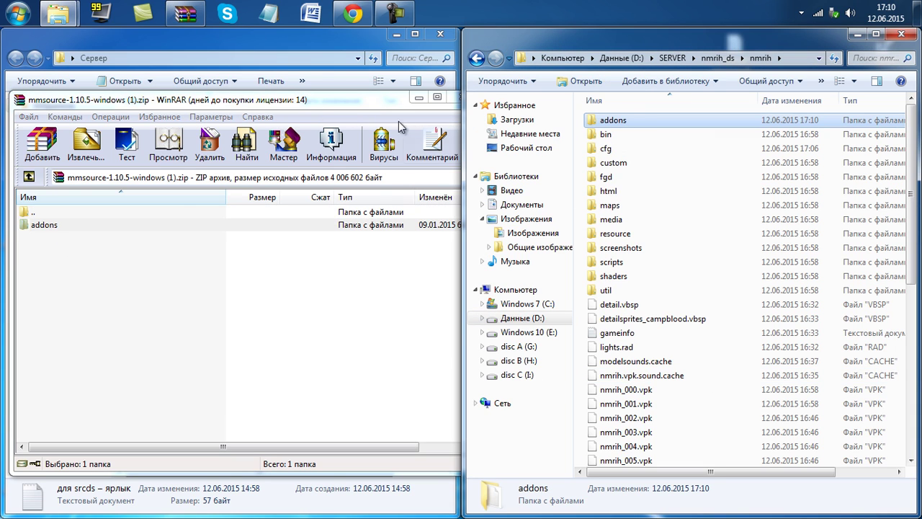
left_click(367, 104)
left_click(473, 102)
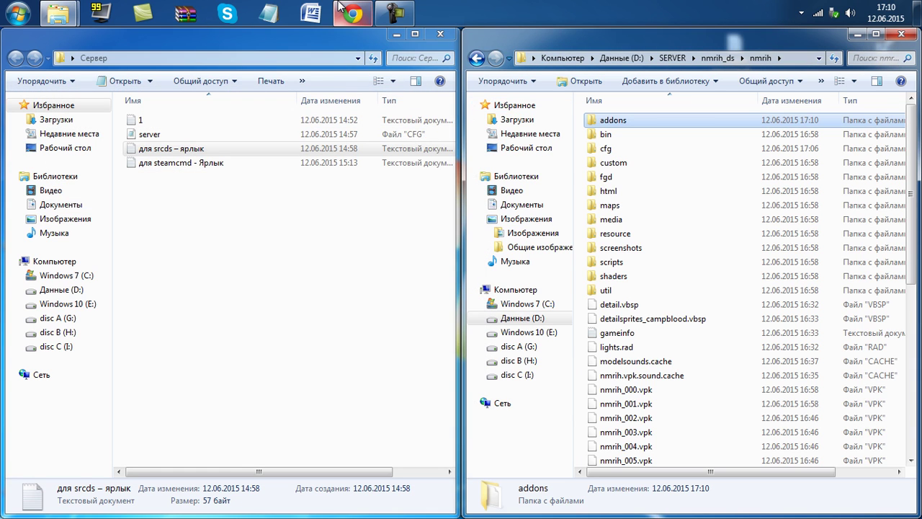
mouse_move(340, 7)
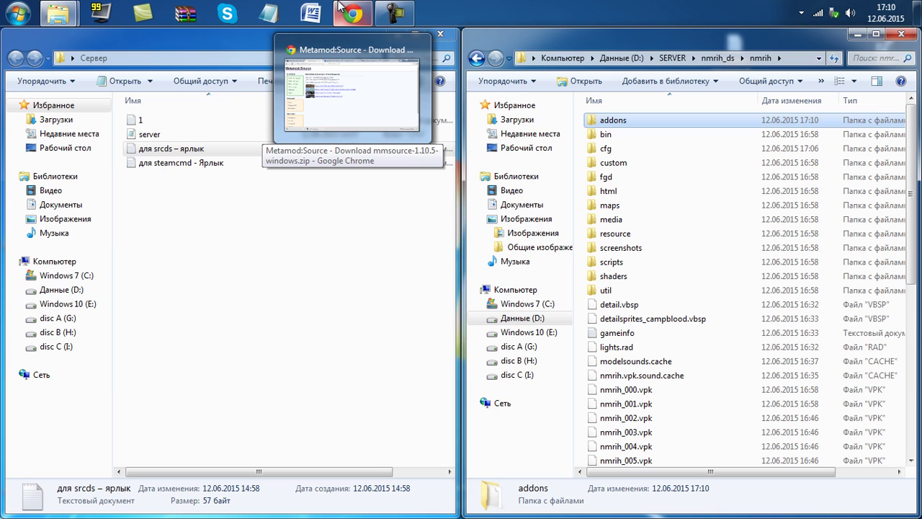
Step: From the SourceMod Releases page, download sourcemod-1.7.2-windows.zip via the Moscow, Russia mirror
left_click(338, 13)
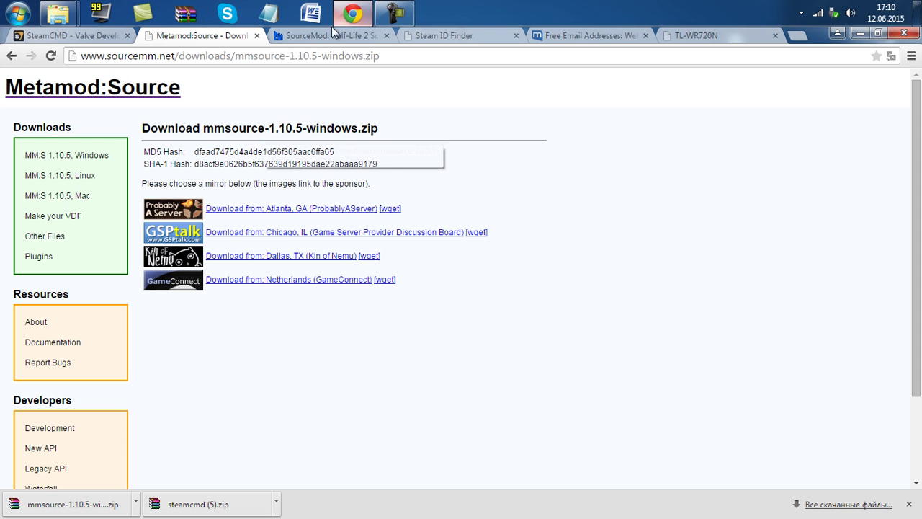
left_click(287, 39)
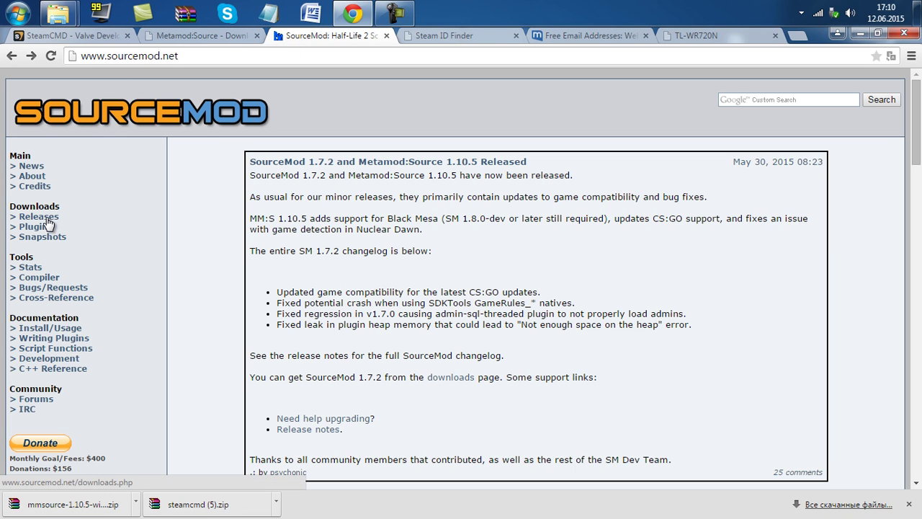
left_click(46, 218)
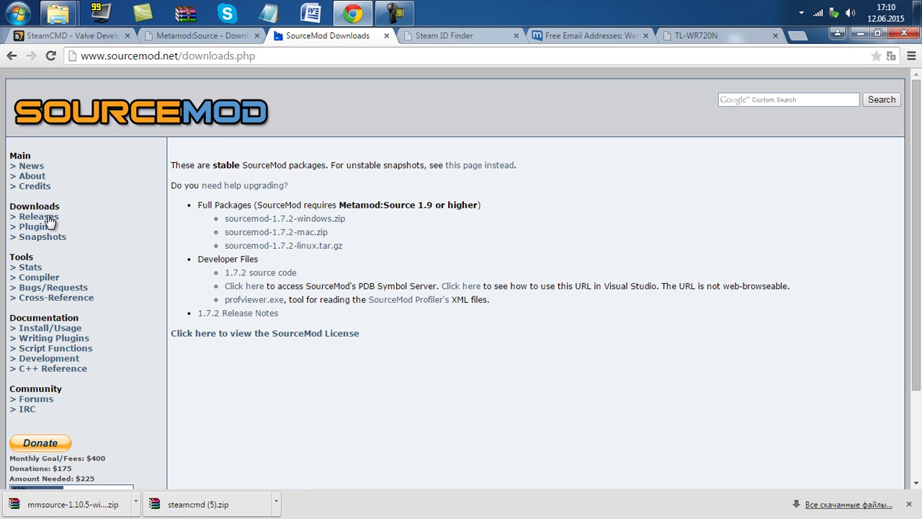
left_click(299, 220)
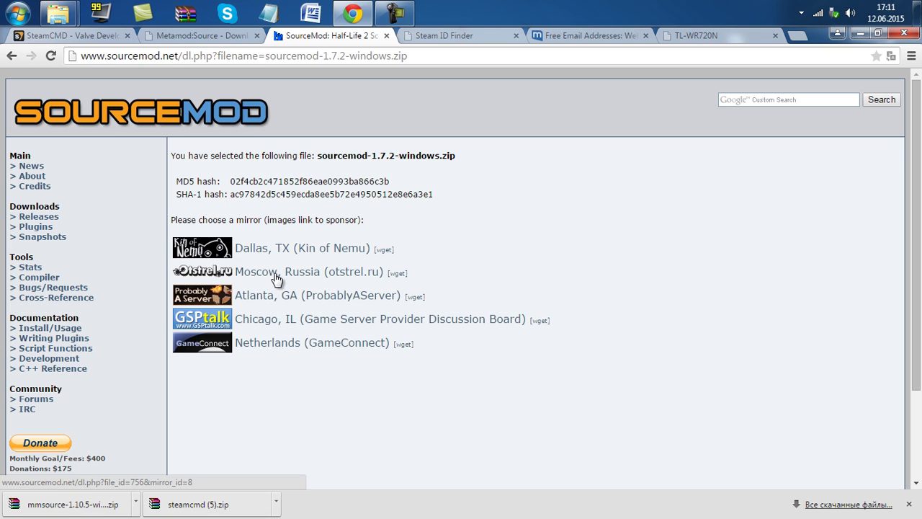
left_click(276, 278)
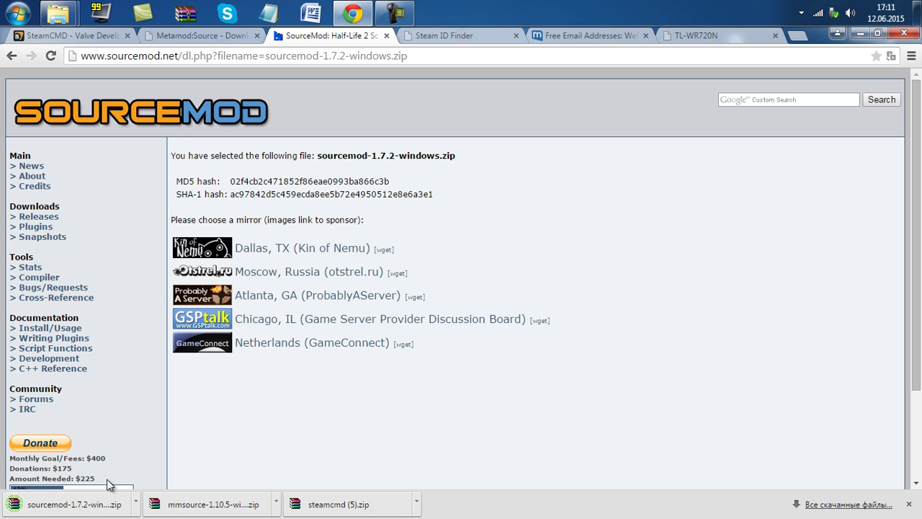
Step: Extract SourceMod's addons and cfg folders into nmrih, confirming both merges, then close WinRAR
left_click(78, 504)
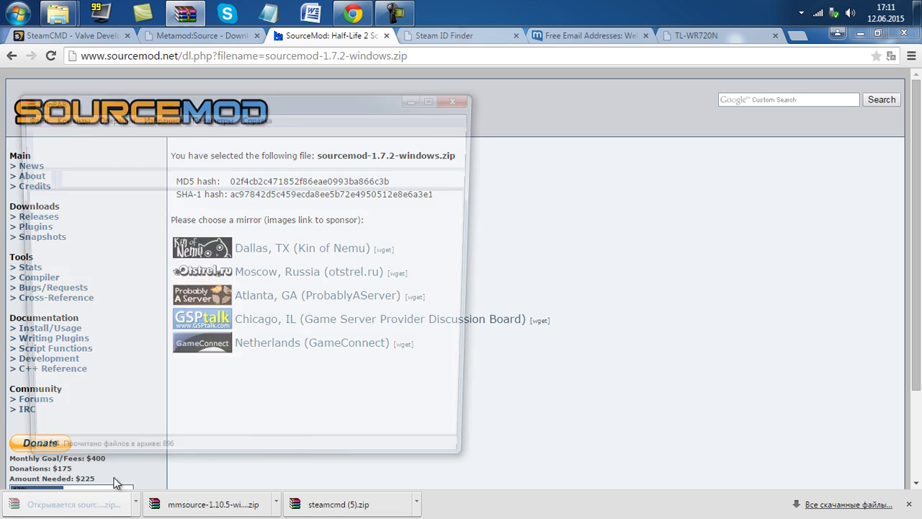
left_click(861, 34)
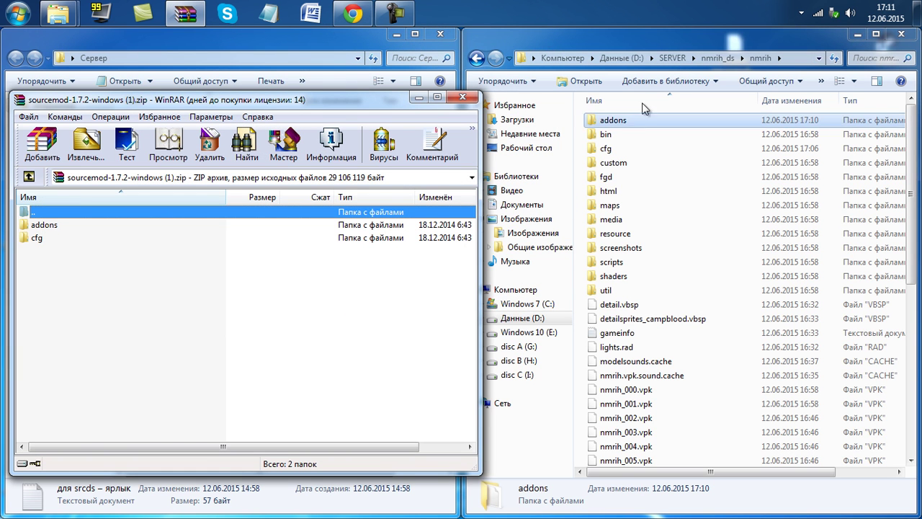
left_click_drag(169, 313, 665, 340)
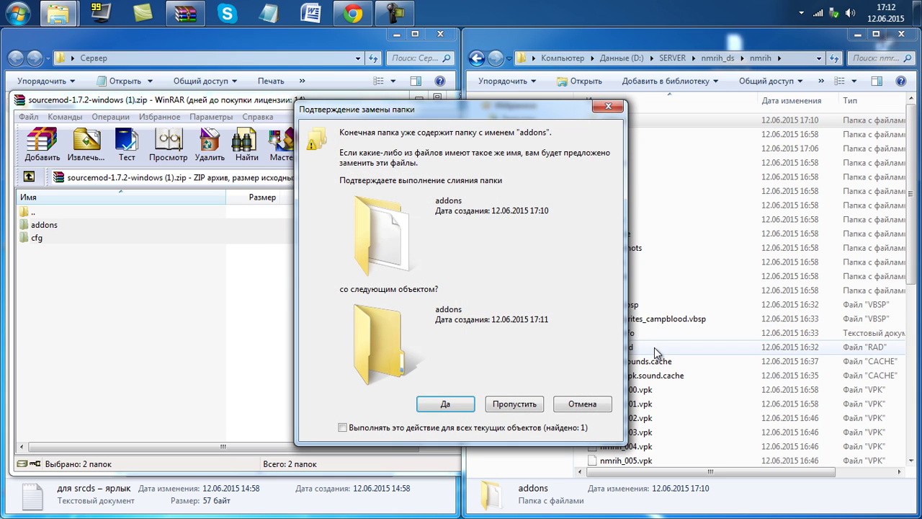
left_click(452, 409)
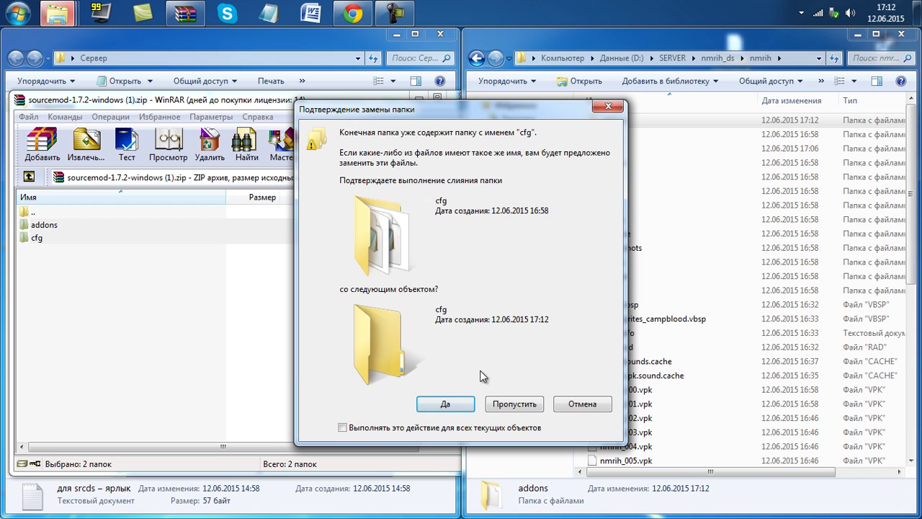
left_click(446, 404)
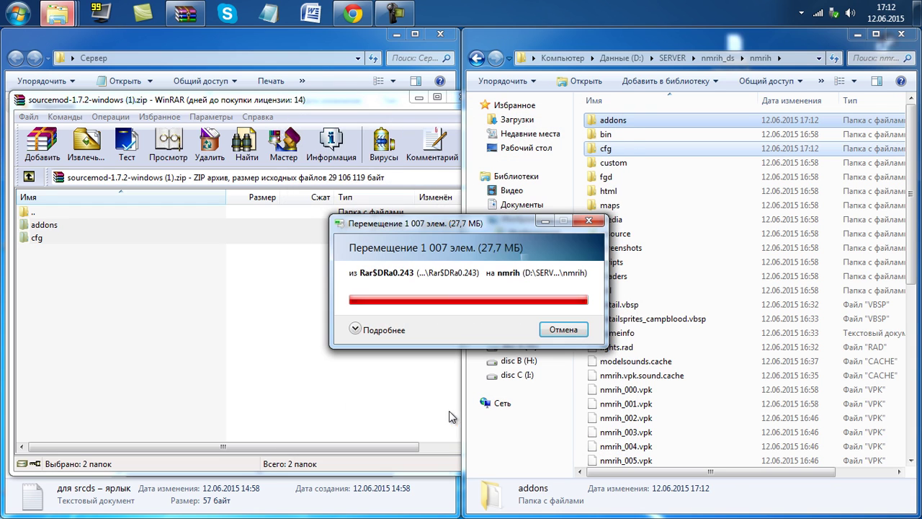
left_click(245, 310)
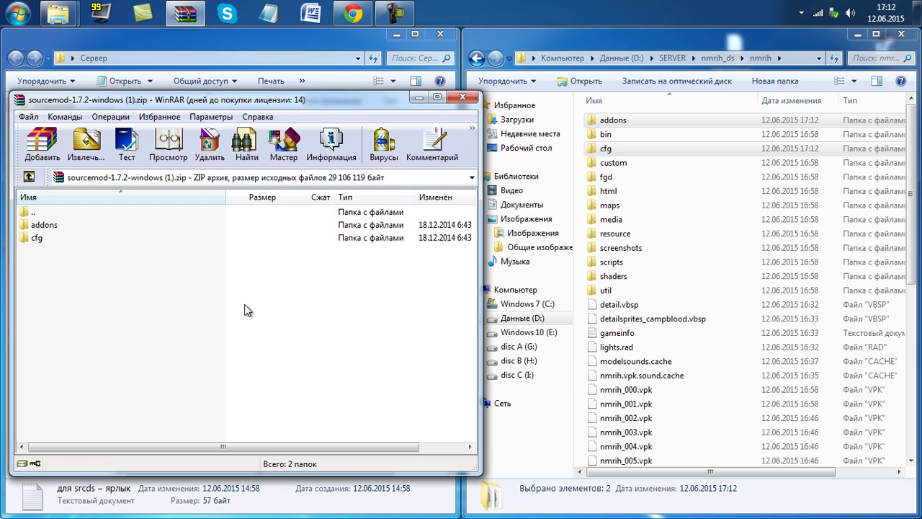
left_click(459, 102)
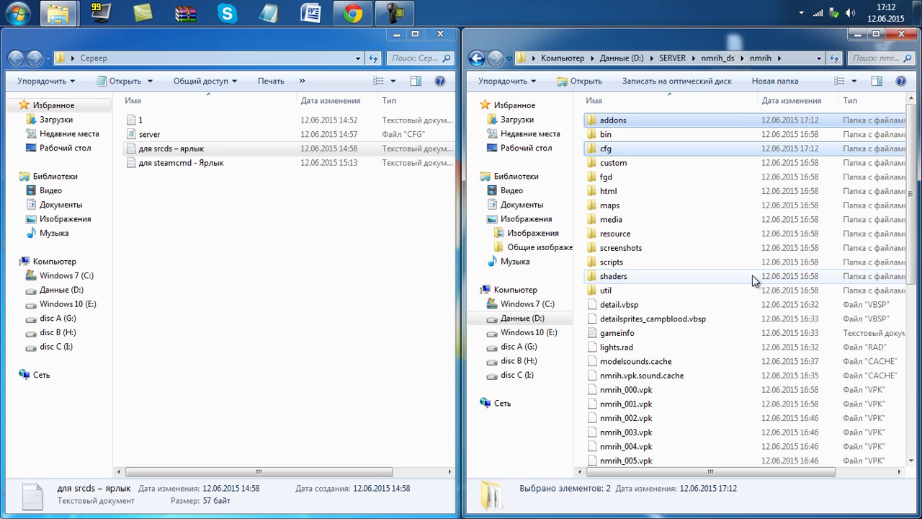
left_click(711, 252)
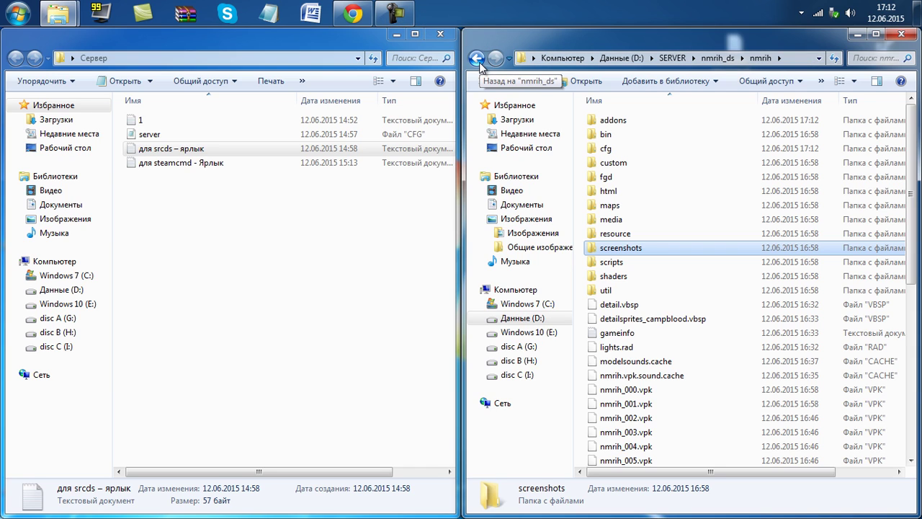
Step: Glance at the Steam ID Finder page in Chrome, then minimise Chrome
left_click(353, 8)
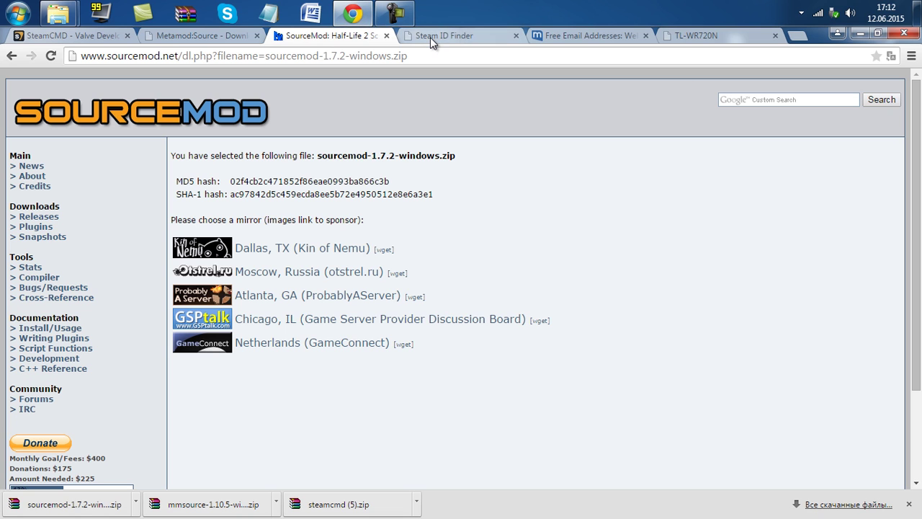
left_click(430, 38)
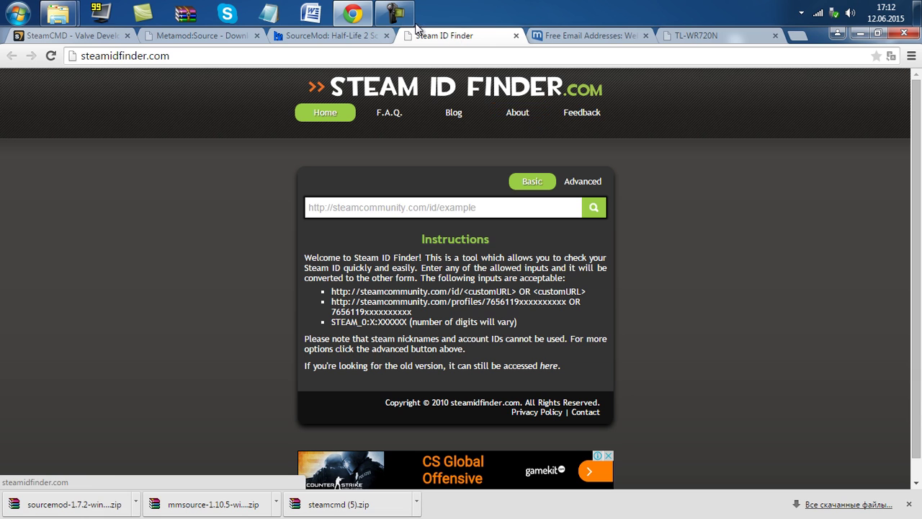
left_click(859, 35)
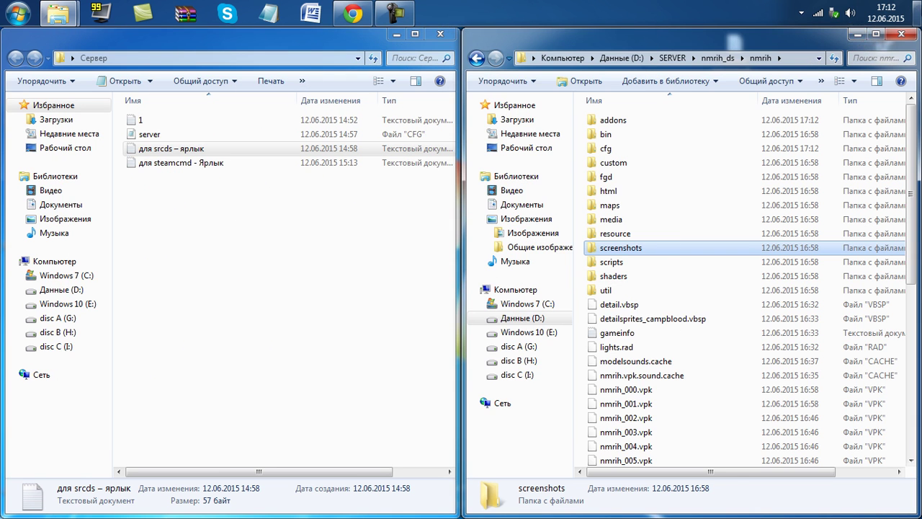
Step: Show and refresh the desktop, then launch Steam from its desktop icon
left_click(916, 13)
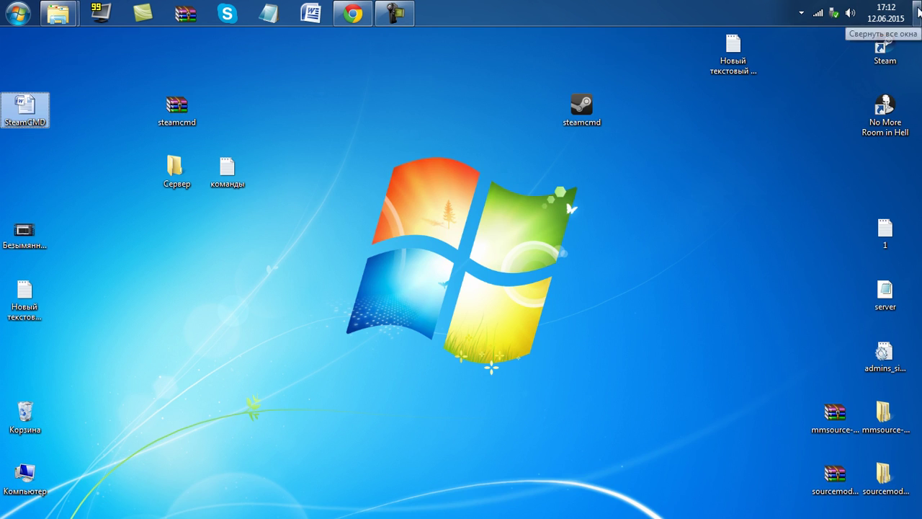
right_click(343, 145)
left_click(402, 197)
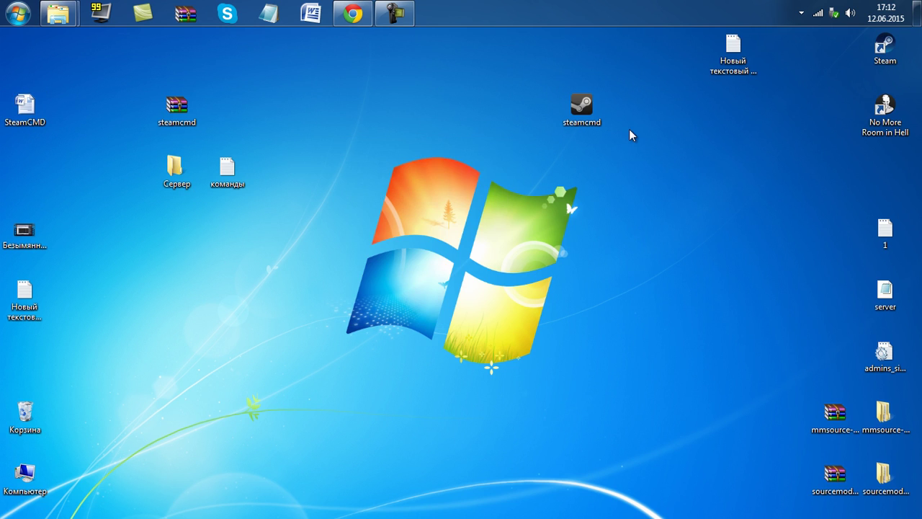
double_click(894, 44)
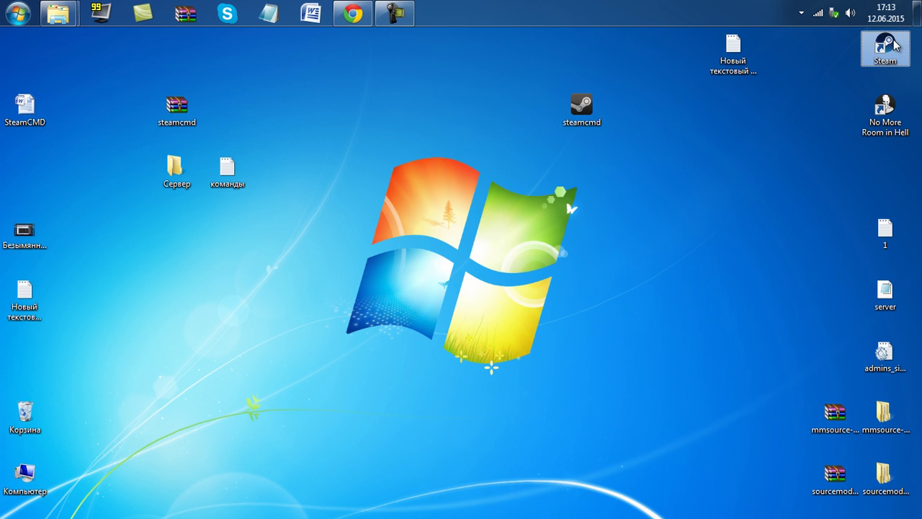
Step: Bring the starting Steam window into view
left_click(800, 15)
left_click(800, 15)
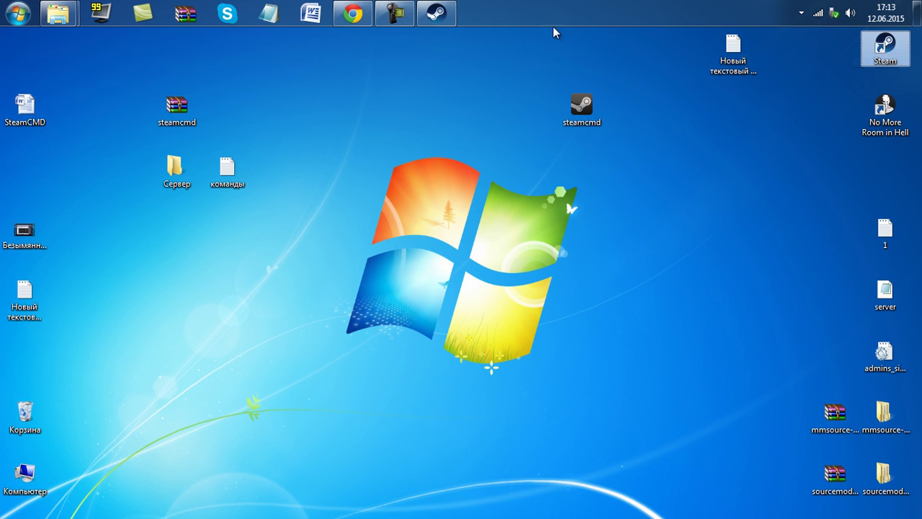
left_click(438, 13)
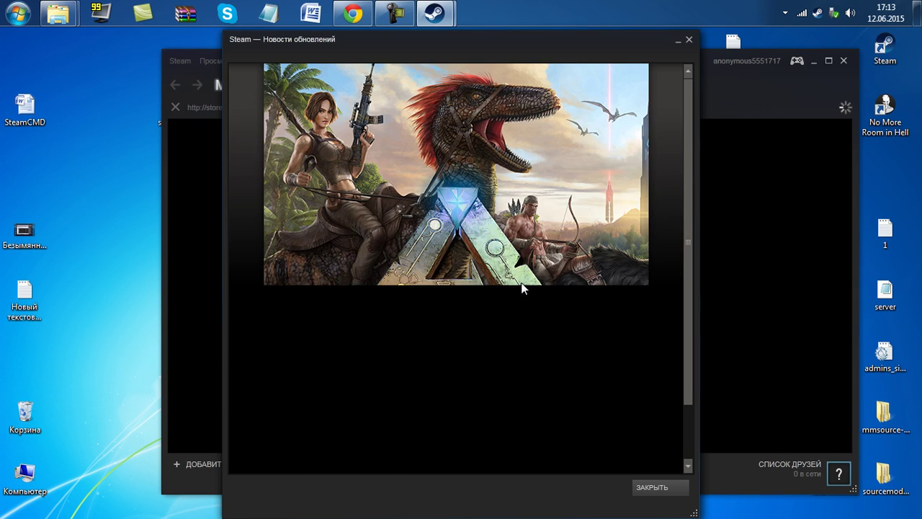
Step: Dismiss the news window, choose ПРОФИЛЬ under the account name, and shift the window up-left
left_click(690, 40)
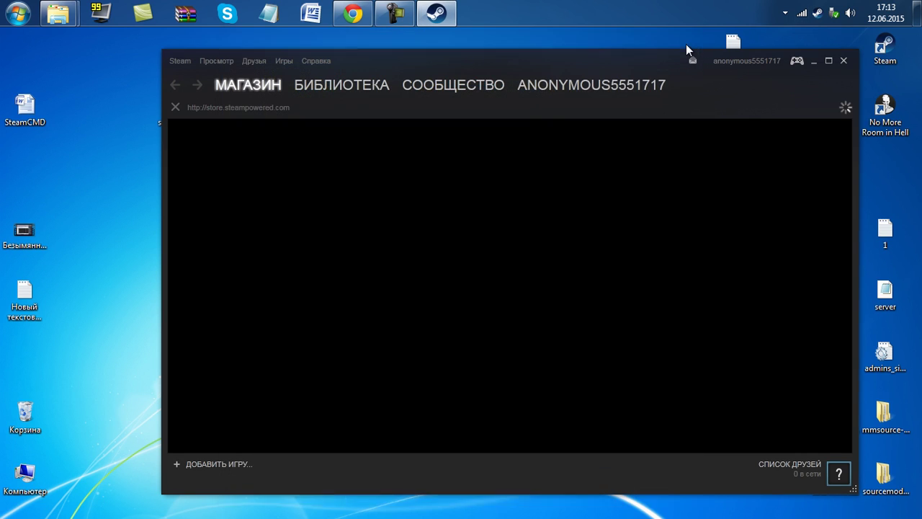
mouse_move(557, 90)
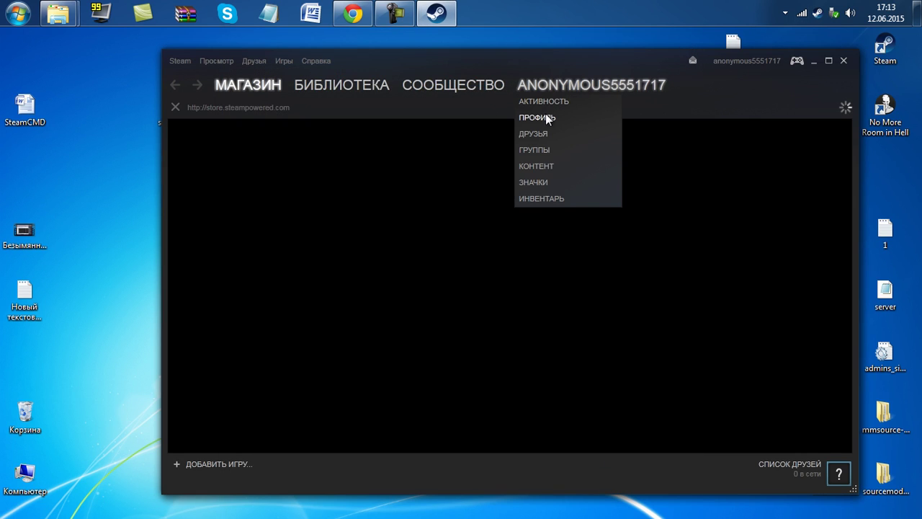
left_click(545, 119)
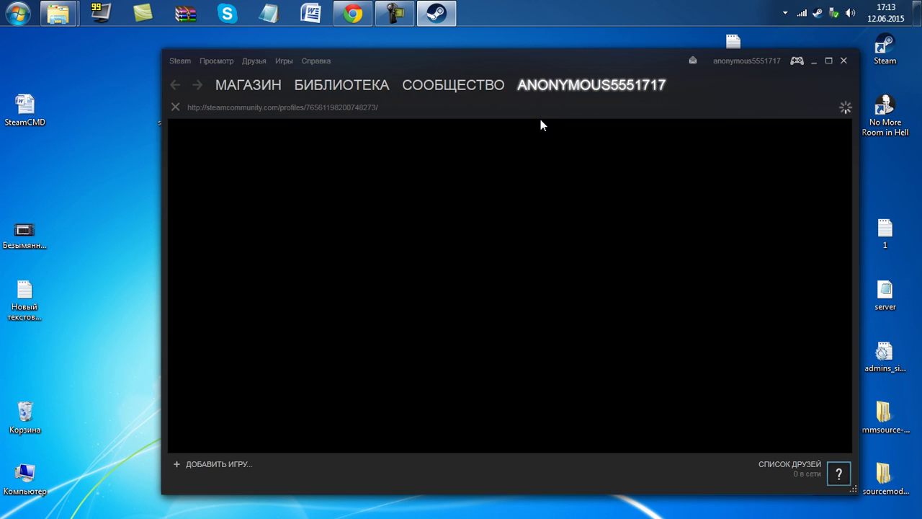
left_click_drag(544, 57, 479, 62)
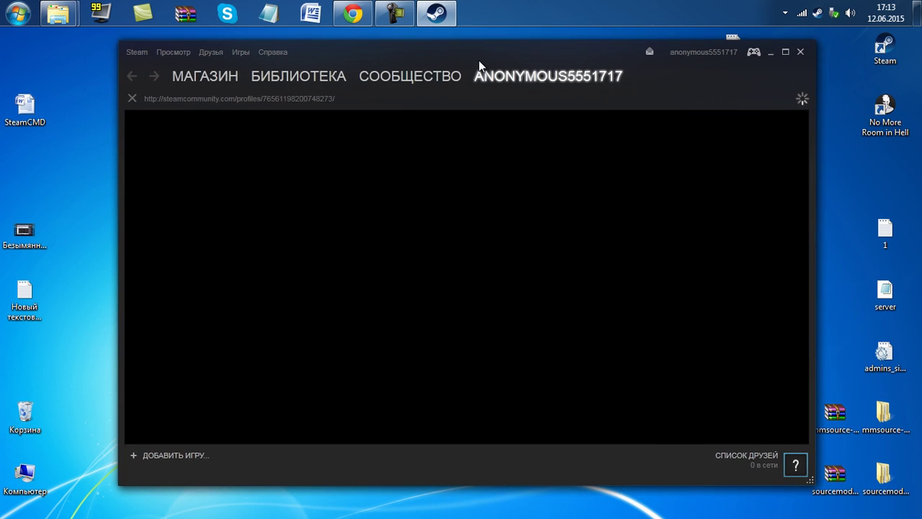
mouse_move(474, 62)
Step: Reopen the profile page from the account-name menu
mouse_move(502, 76)
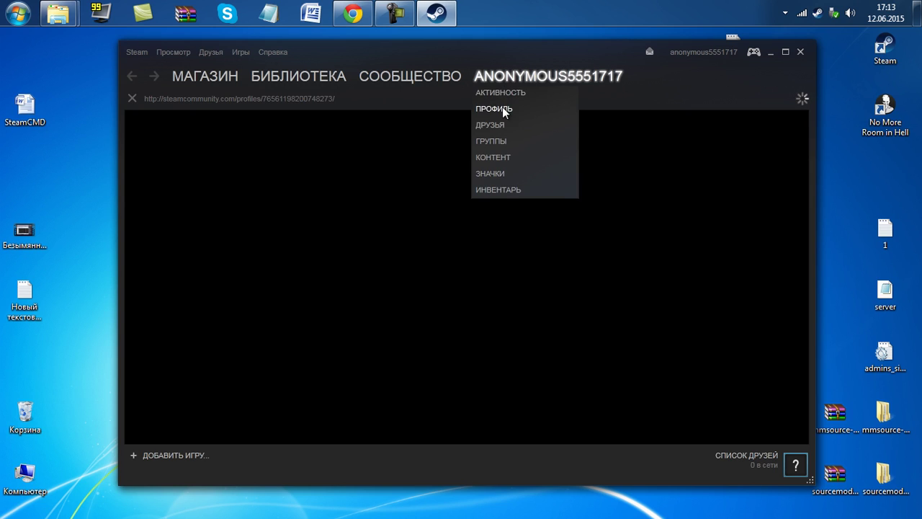
left_click(502, 108)
left_click(784, 16)
left_click(784, 15)
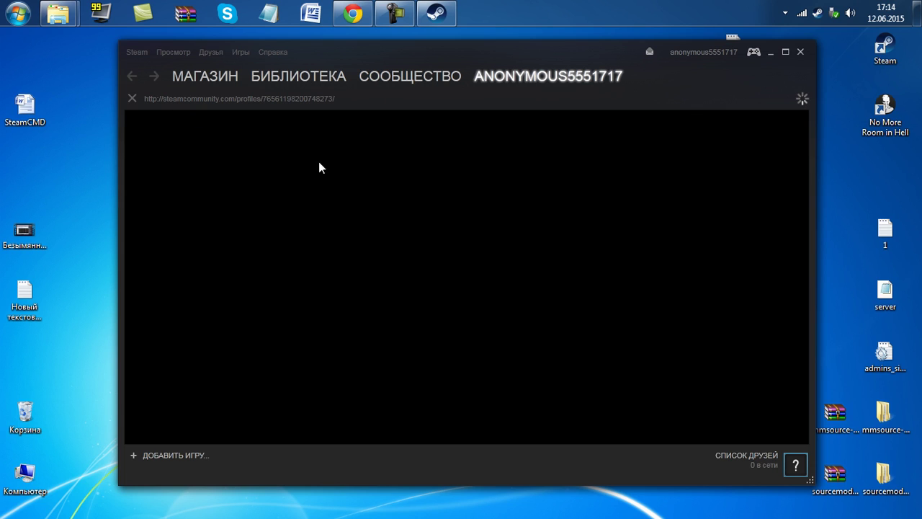
Step: Go to МАГАЗИН and back to ПРОФИЛЬ so the profile fully loads
mouse_move(207, 72)
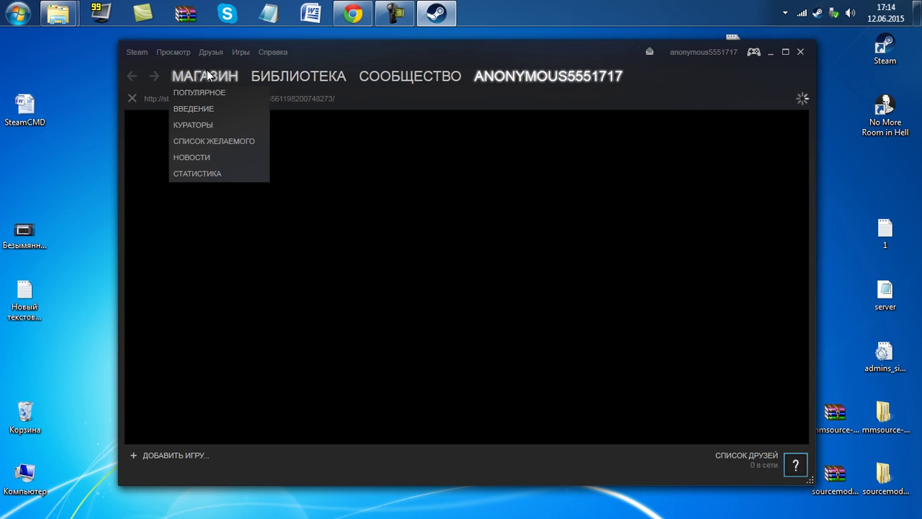
left_click(212, 92)
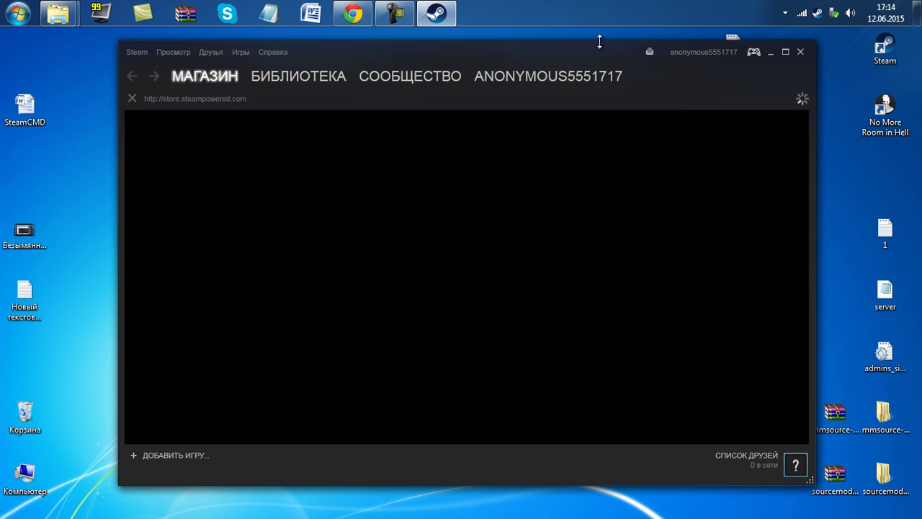
mouse_move(522, 77)
left_click(493, 109)
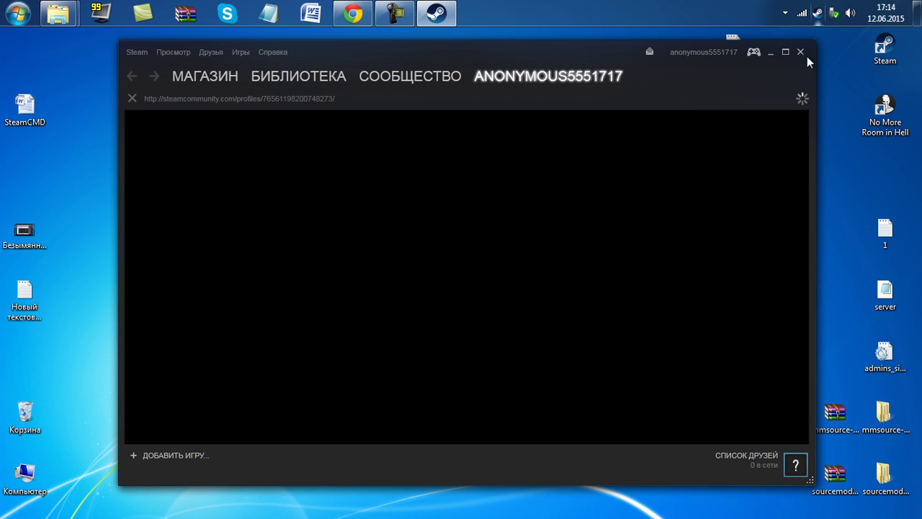
left_click(802, 19)
left_click(802, 20)
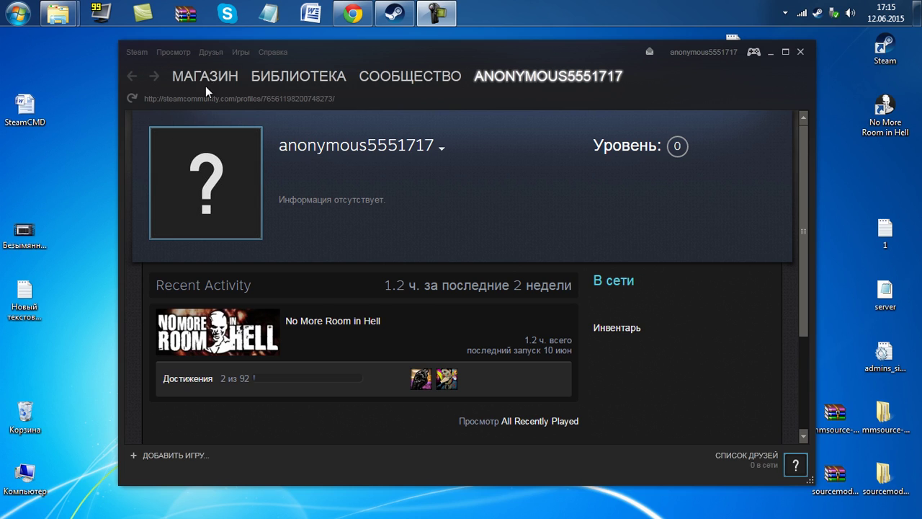
Step: Open Steam's Настройки on the Интерфейс page and close them with OK
left_click(136, 52)
left_click(147, 149)
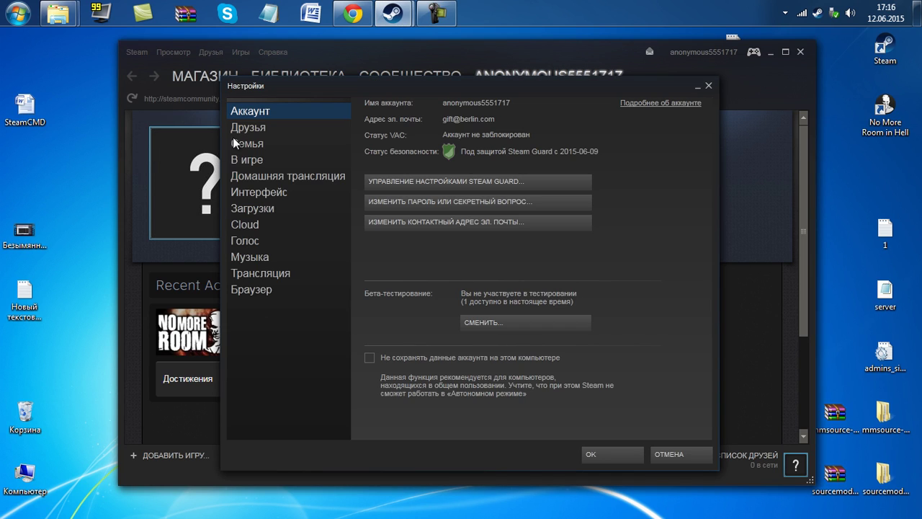
left_click(255, 192)
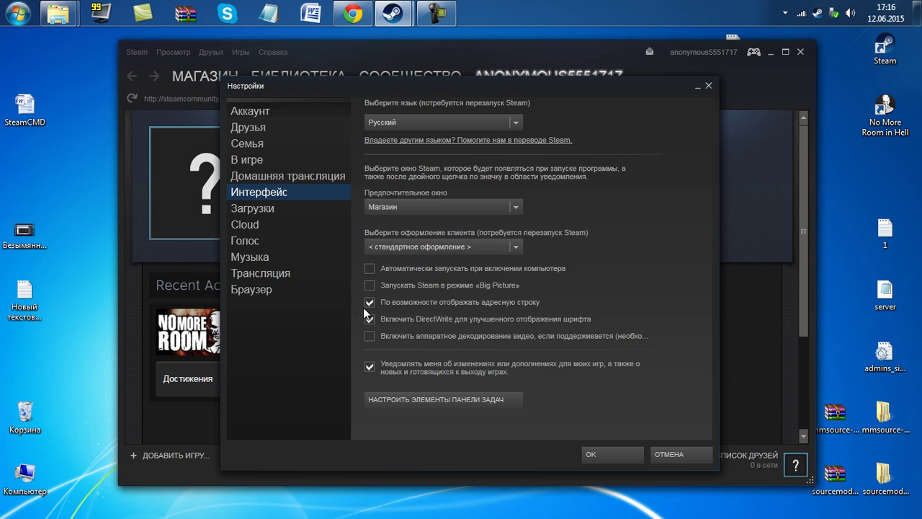
left_click(596, 452)
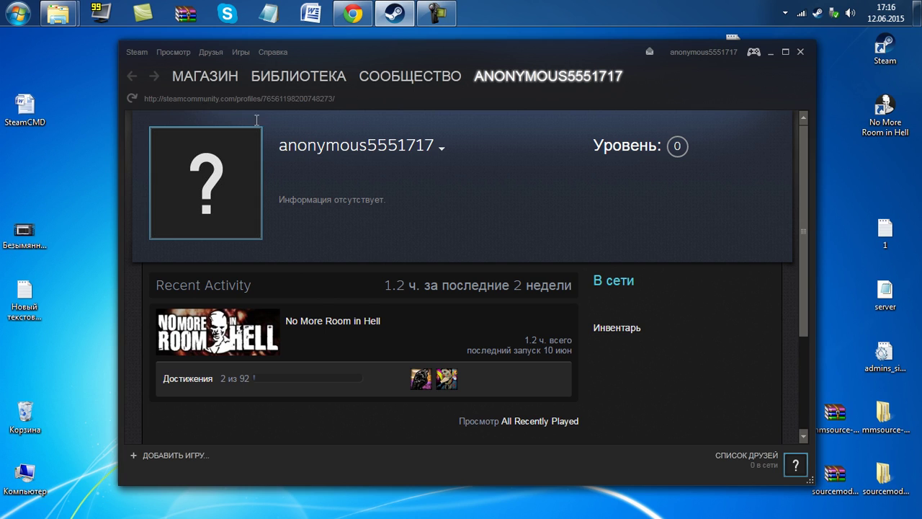
Step: Select the full profile URL in Steam's address bar and return to Chrome's Steam ID Finder
left_click(191, 100)
left_click(150, 101)
left_click(131, 106)
left_click(142, 100)
left_click(142, 99)
left_click(143, 99)
key("ctrl+c")
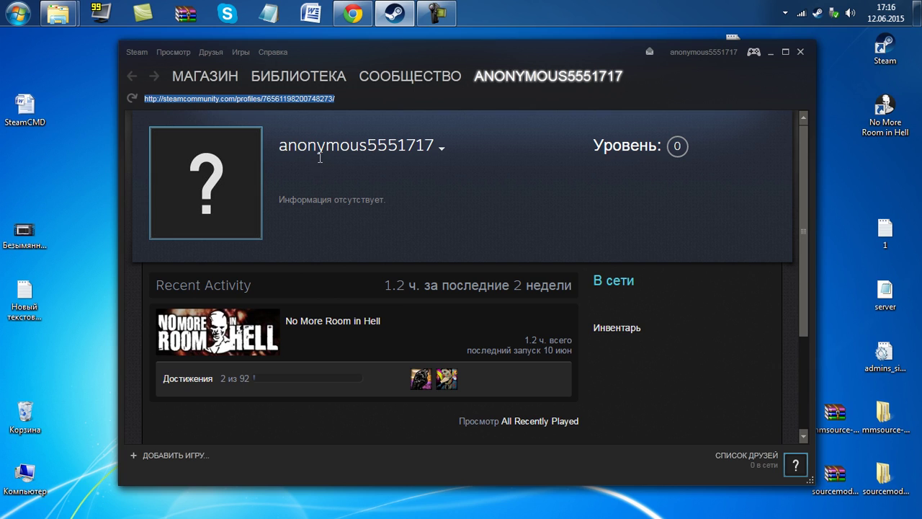
left_click(351, 15)
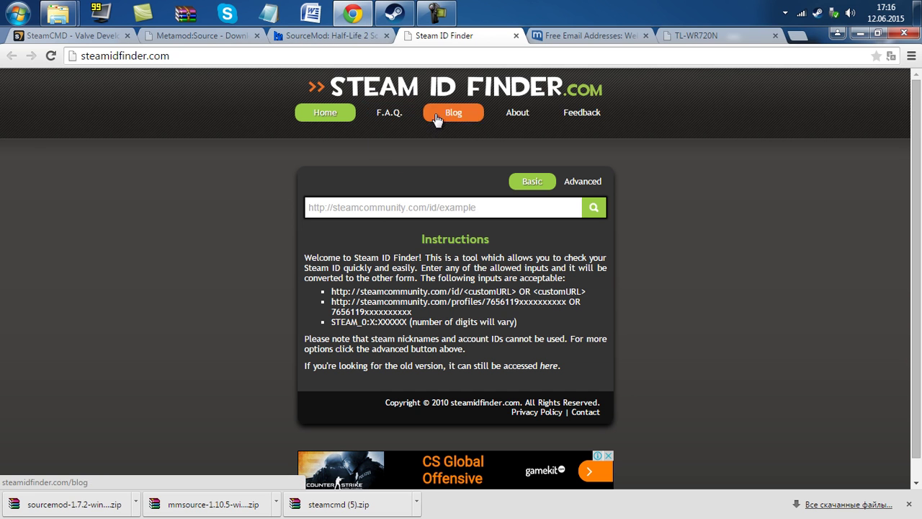
Step: Paste the profile URL into Steam ID Finder's search box and look it up
left_click(416, 211)
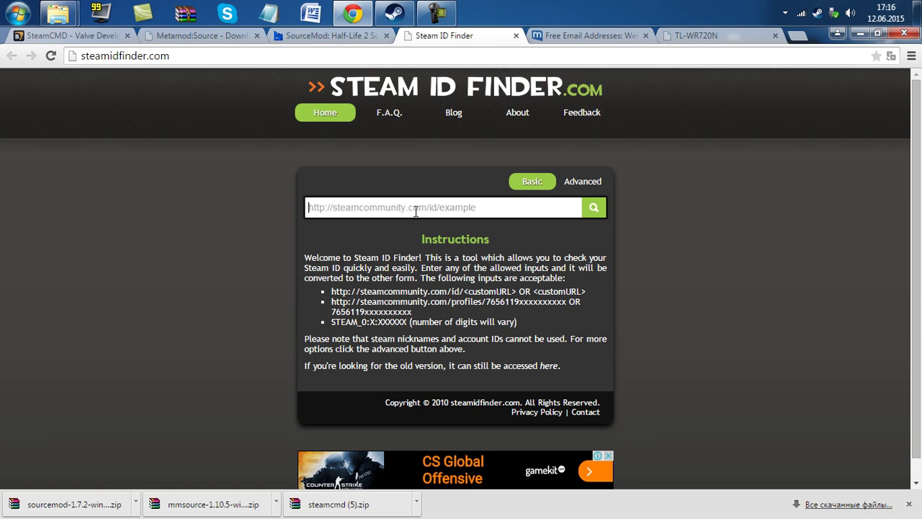
key("ctrl+v")
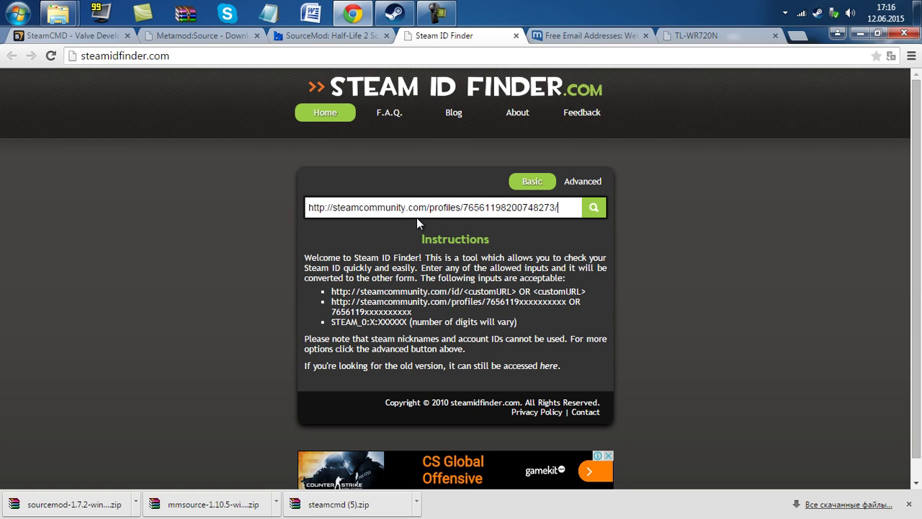
left_click(602, 213)
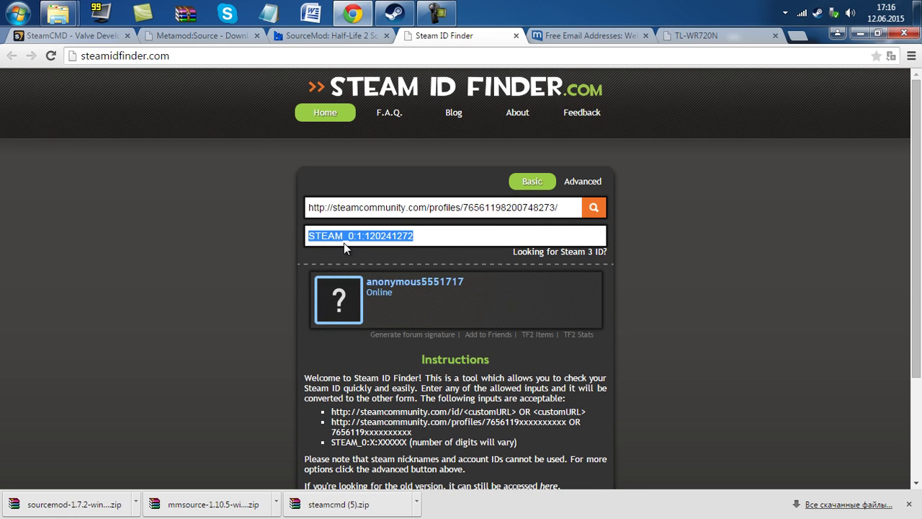
Step: Select the resulting STEAM_0 ID, then minimise Chrome
left_click(401, 245)
triple_click(443, 239)
left_click(407, 249)
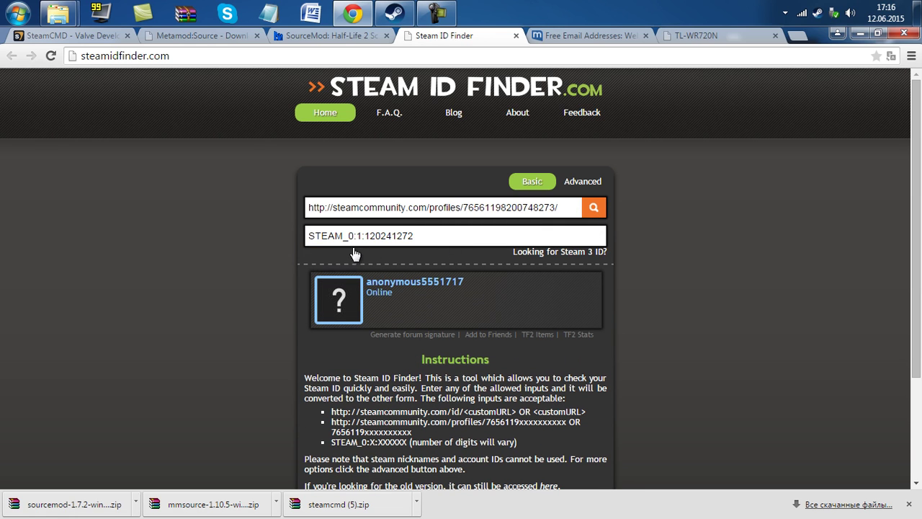
left_click_drag(418, 242, 322, 245)
mouse_move(431, 242)
left_mouse_down()
mouse_move(320, 242)
mouse_move(438, 237)
mouse_move(408, 233)
mouse_move(426, 242)
left_mouse_up()
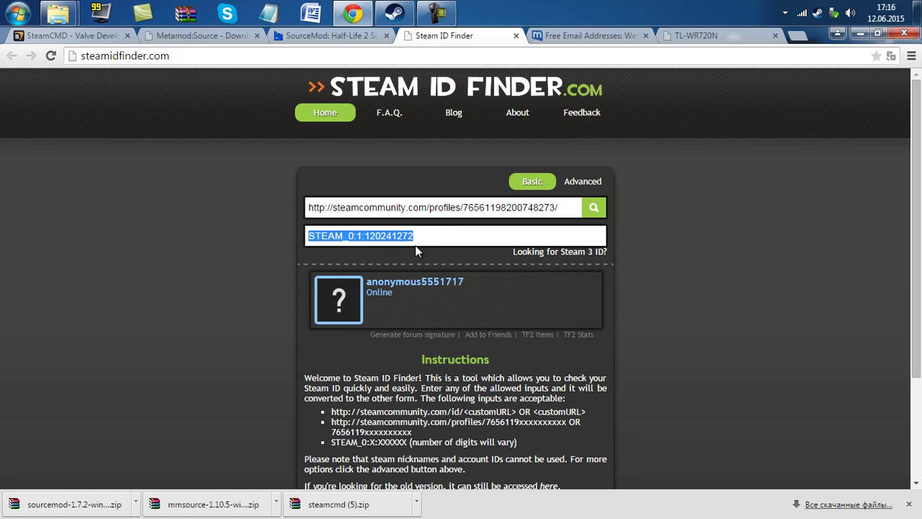
left_click(533, 213)
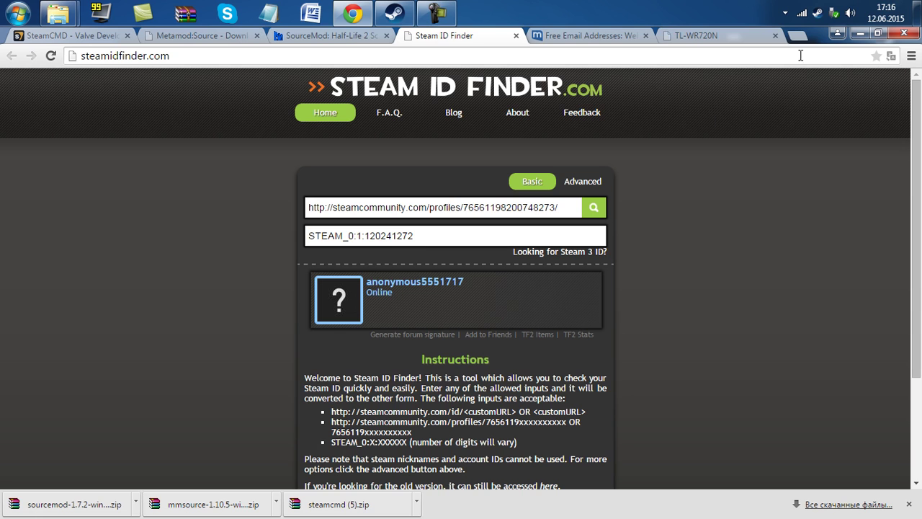
left_click(861, 34)
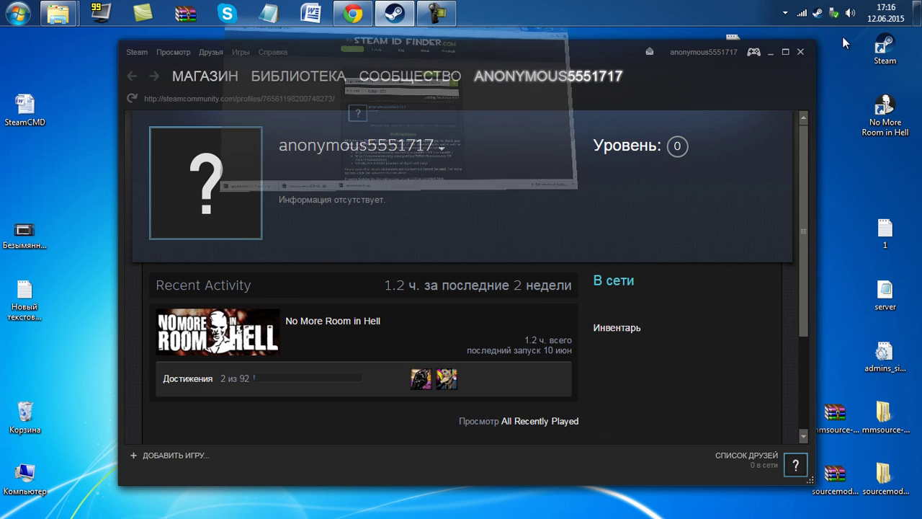
Step: Close Steam and take the Сервер folder window up to the Данные (D:) drive
left_click(800, 52)
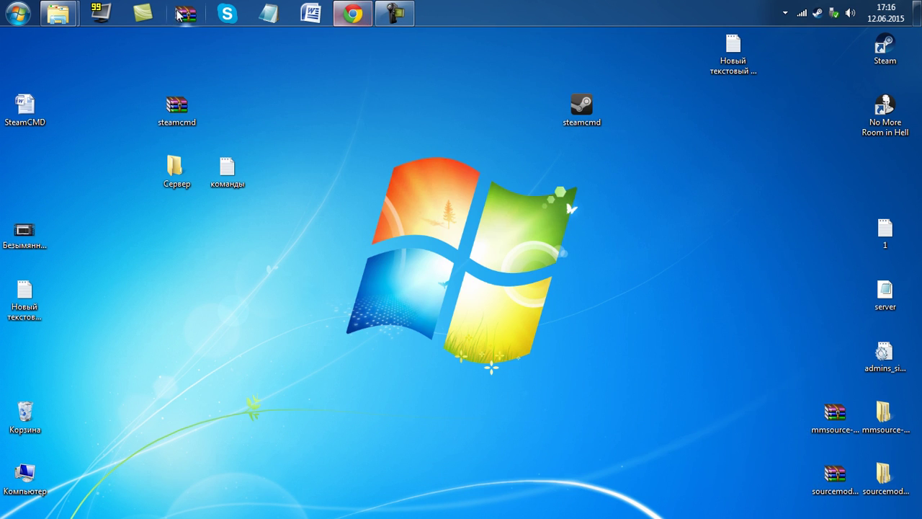
mouse_move(79, 18)
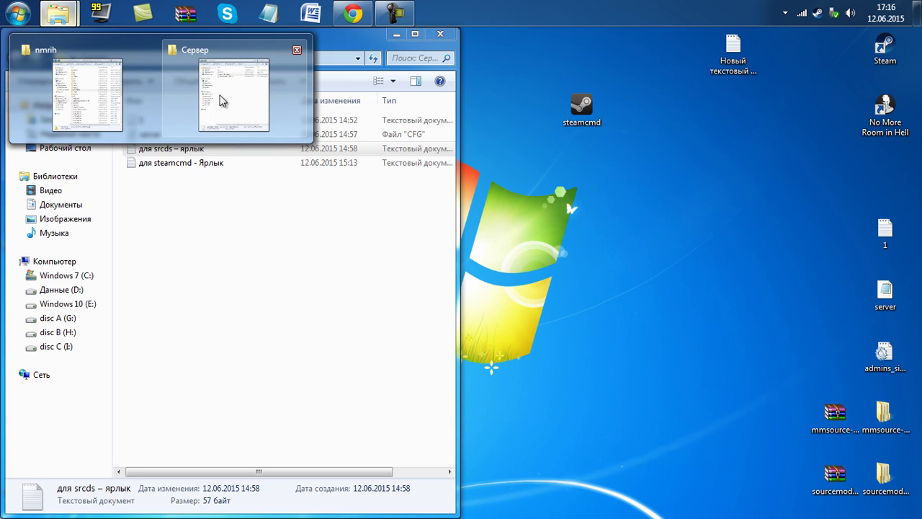
left_click(229, 104)
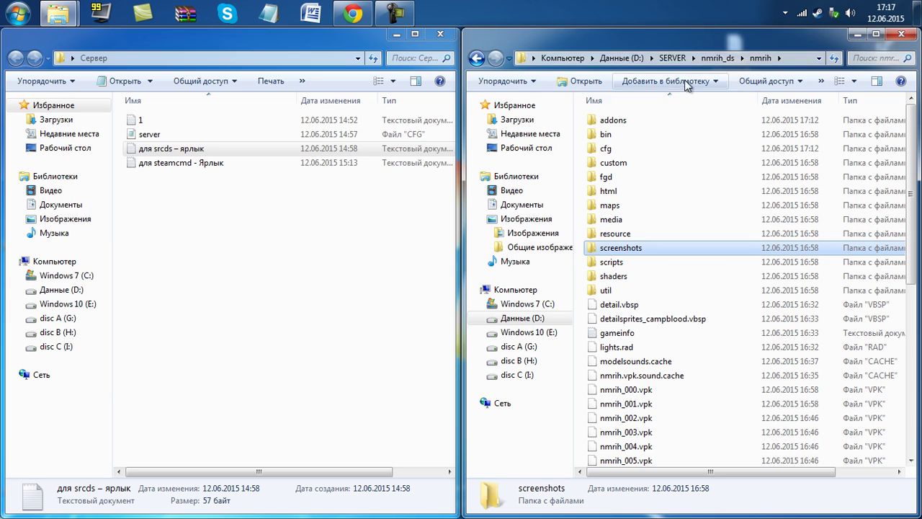
left_click(617, 58)
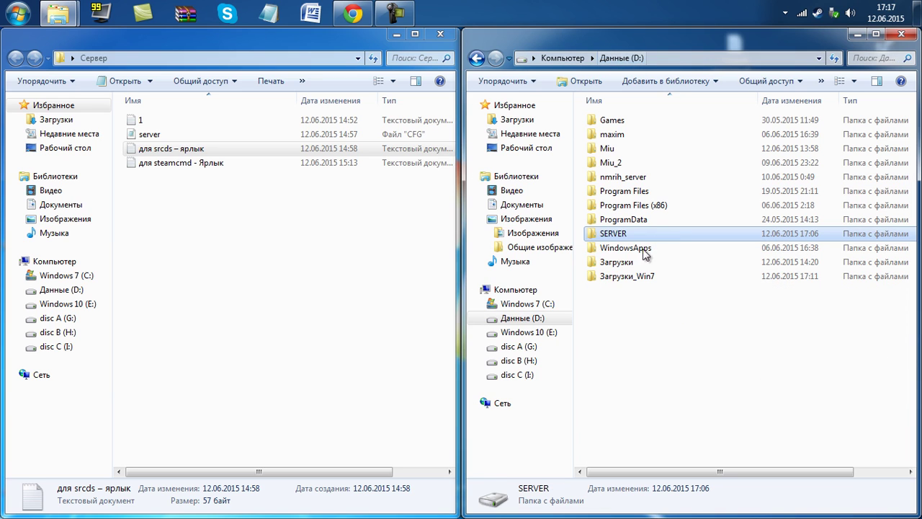
Step: Browse SERVER\nmrih_ds\nmrih\addons\sourcemod\configs and open admins_simple in Notepad
double_click(605, 235)
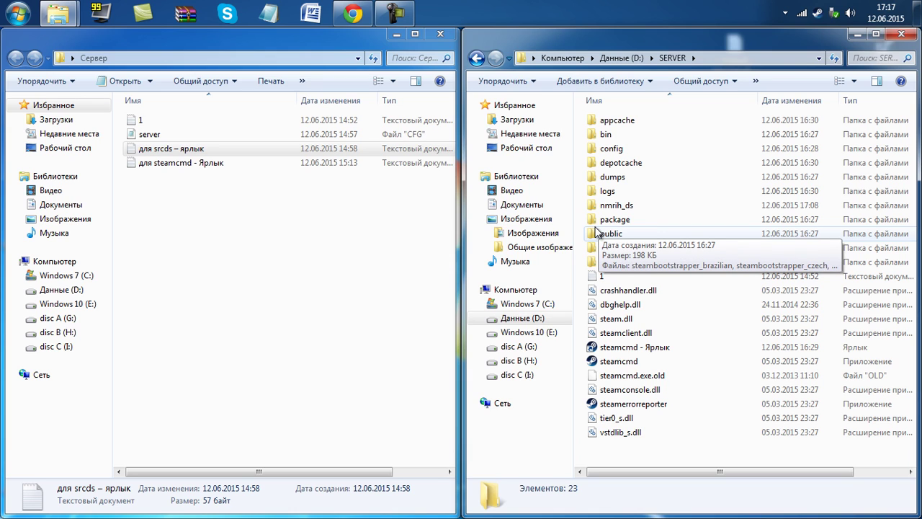
double_click(619, 206)
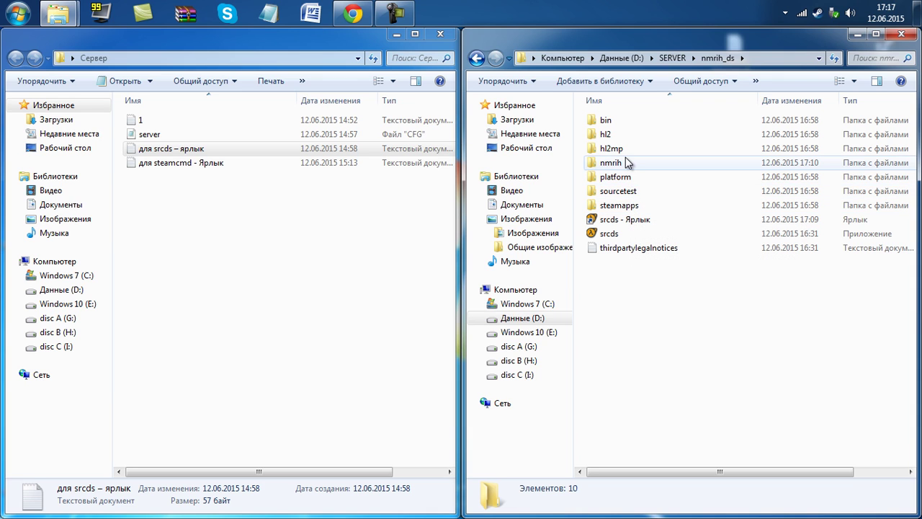
double_click(624, 165)
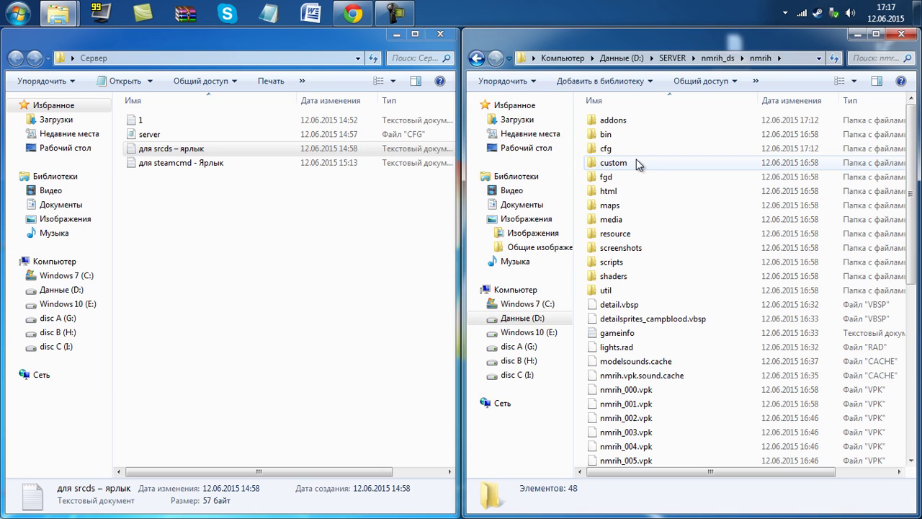
double_click(627, 121)
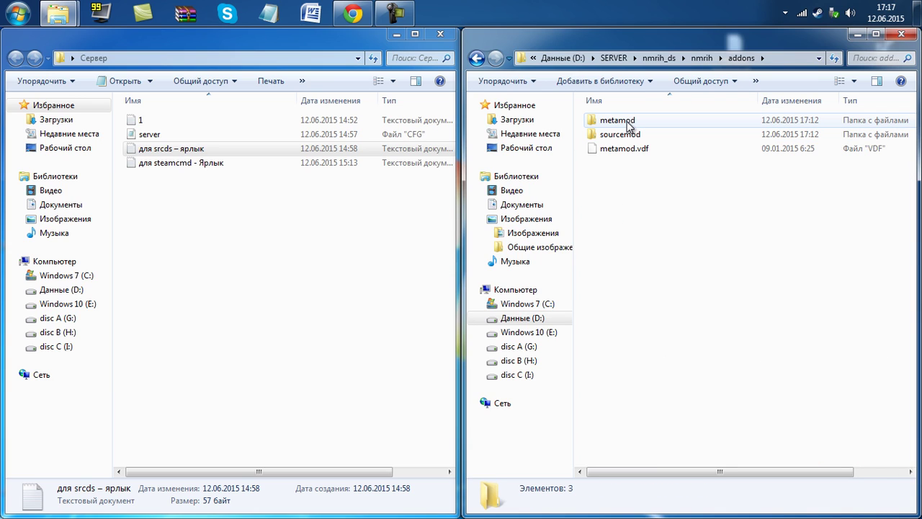
double_click(618, 134)
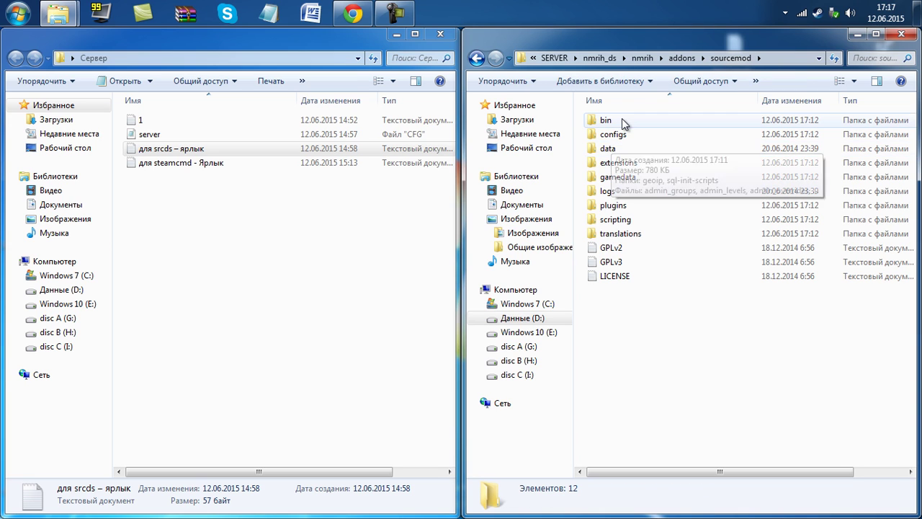
double_click(613, 134)
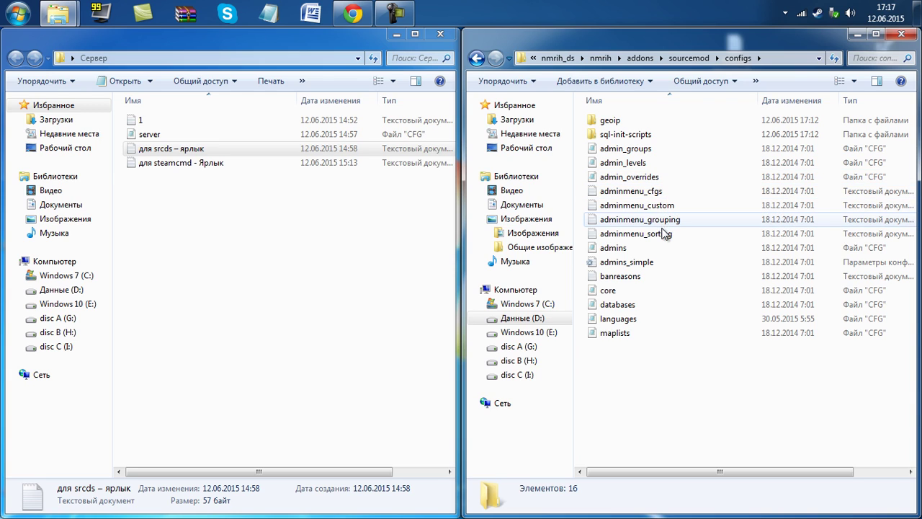
double_click(656, 263)
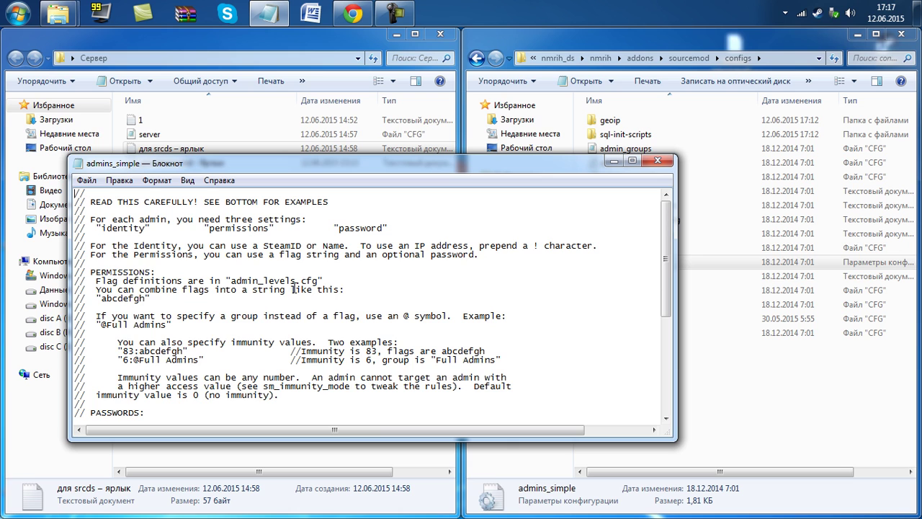
Step: Delete all existing text in admins_simple and paste the Steam ID
scroll(283, 279, "down", 7)
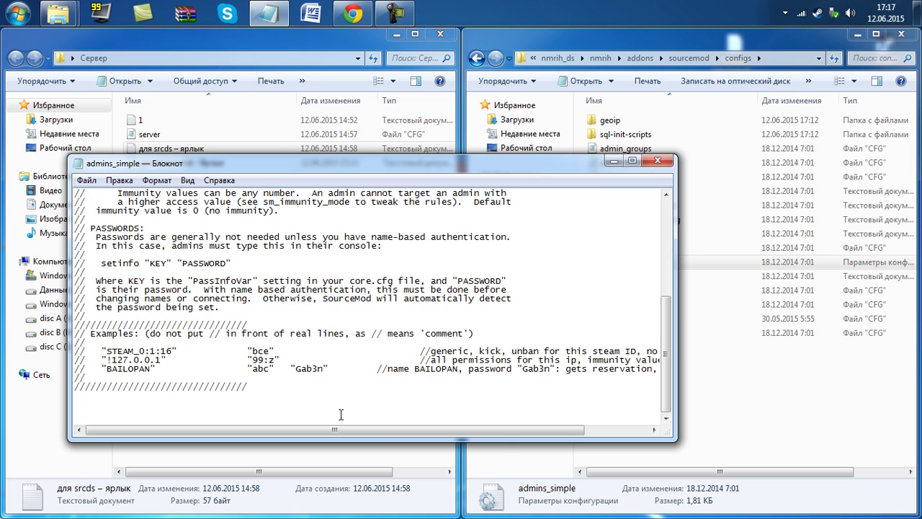
left_click_drag(340, 415, 303, 184)
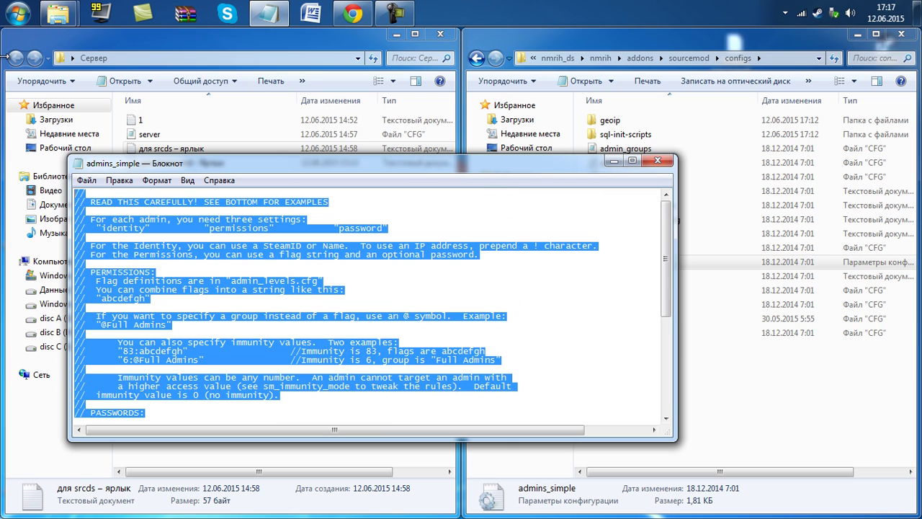
key("Delete")
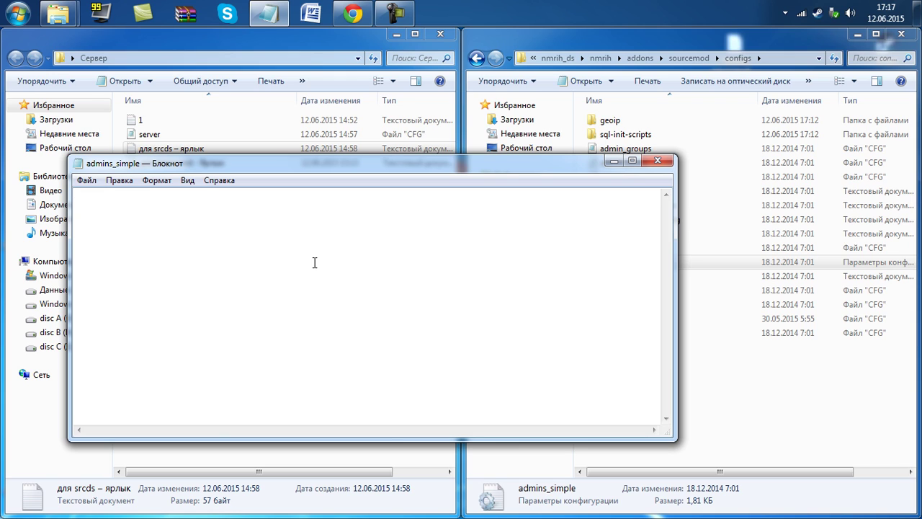
type("STEAM_0:1:120241272")
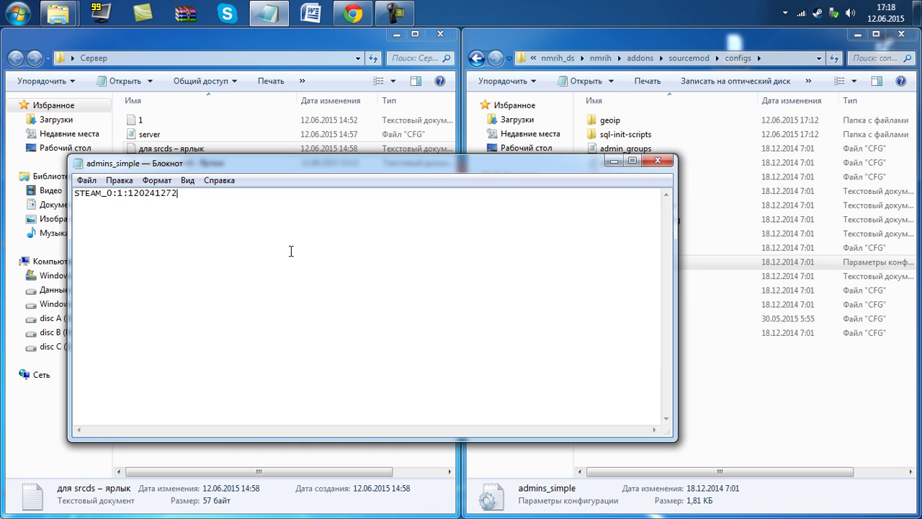
Step: Wrap the ID in quotes, append "99:z", and save when closing Notepad
type(":")
key("BackSpace")
left_click(75, 193)
type("\"")
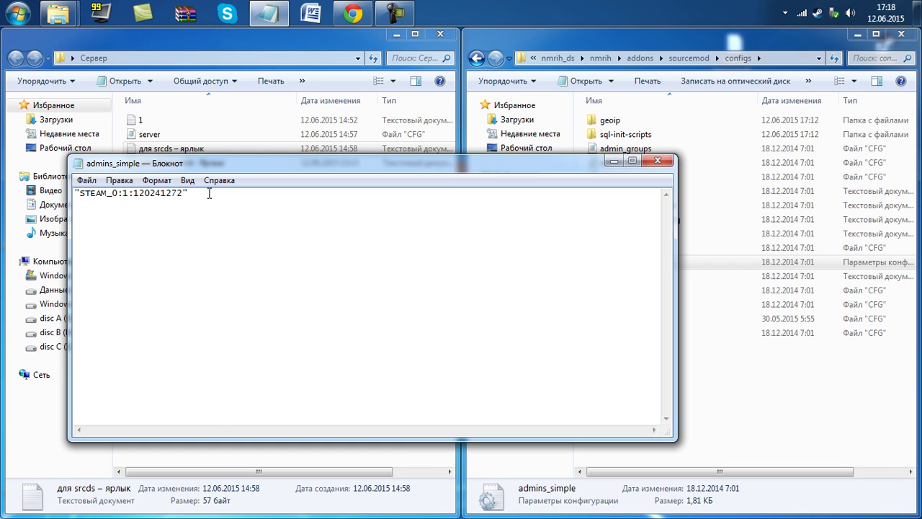
type("\"99:")
key("BackSpace")
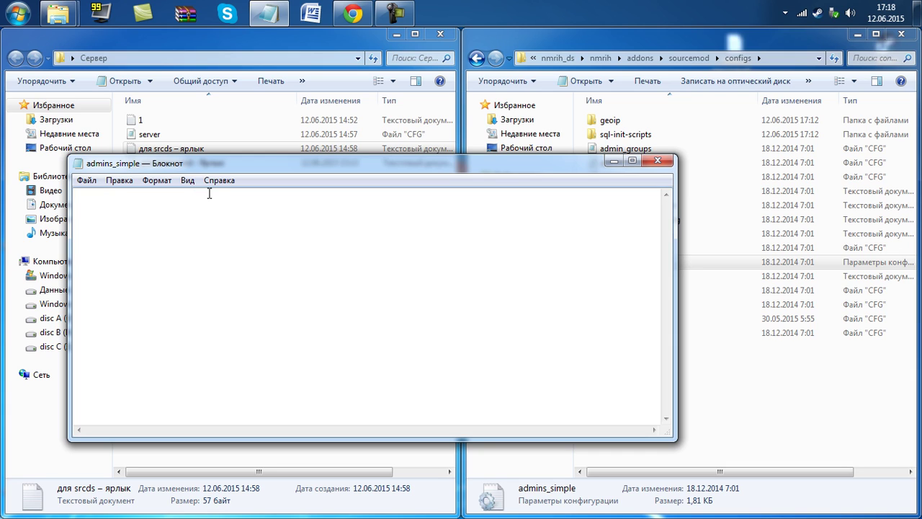
type("z")
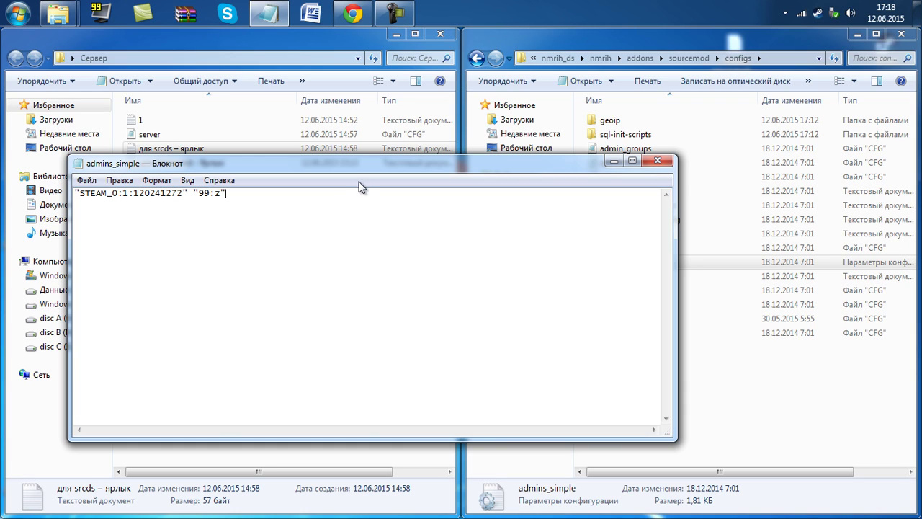
left_click(657, 160)
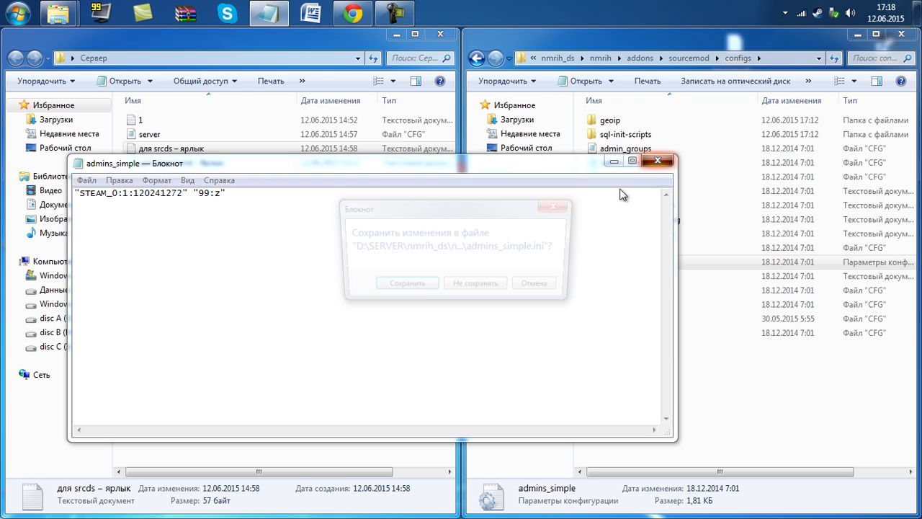
left_click(389, 285)
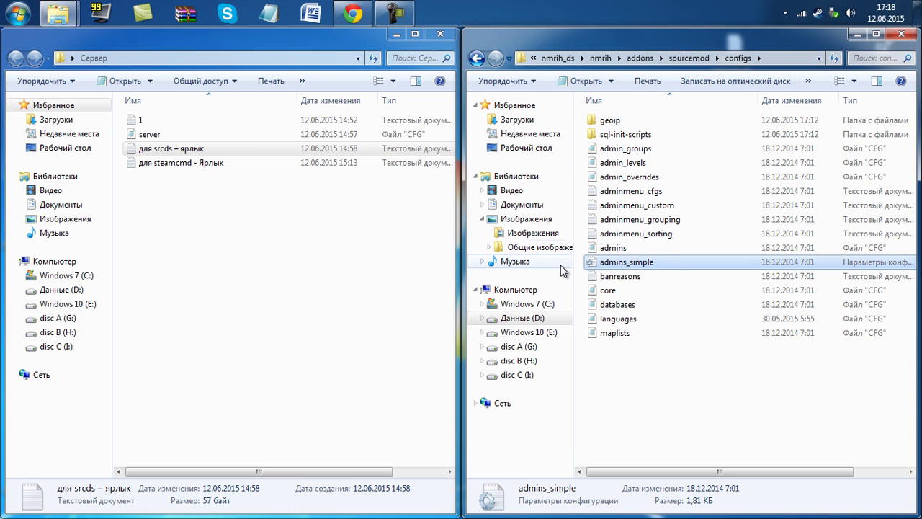
Step: Close the extra folder window, go to SERVER\nmrih_ds, and launch 'srcds - Ярлык'
left_click(441, 34)
left_click_drag(531, 43, 245, 61)
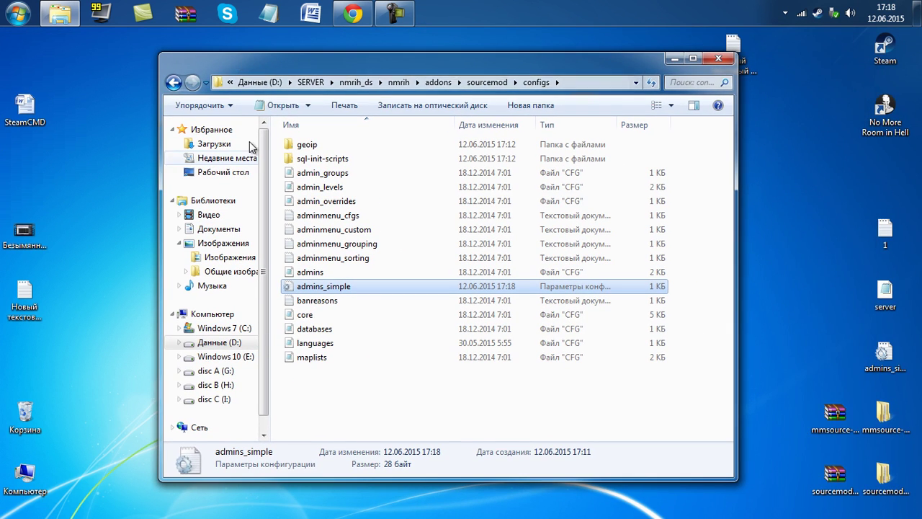
left_click(356, 83)
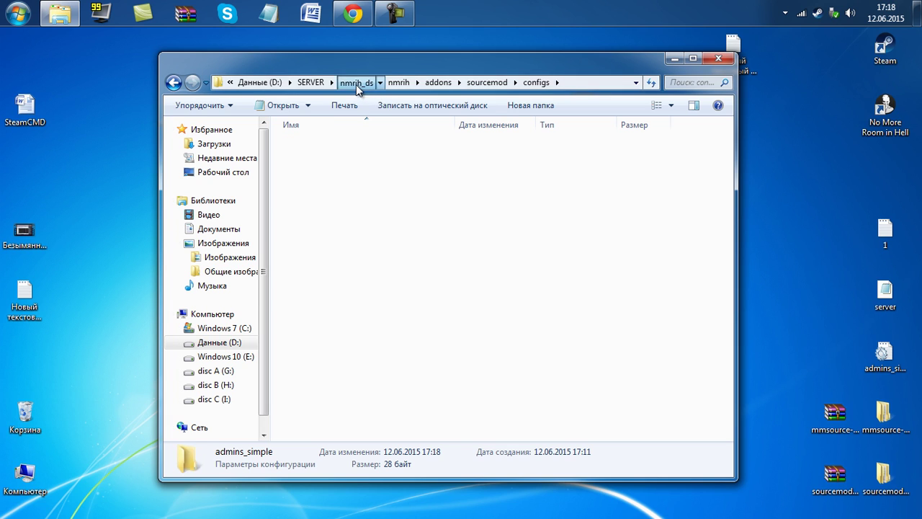
left_click(367, 83)
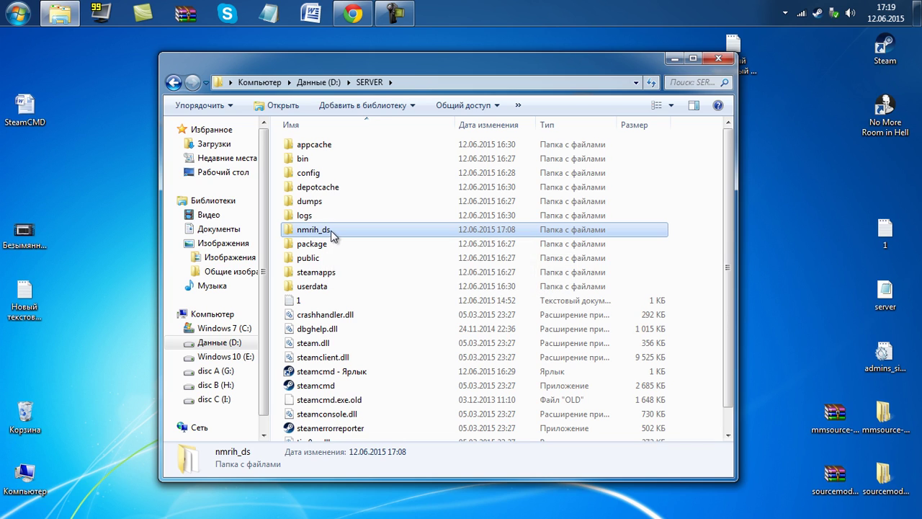
double_click(331, 232)
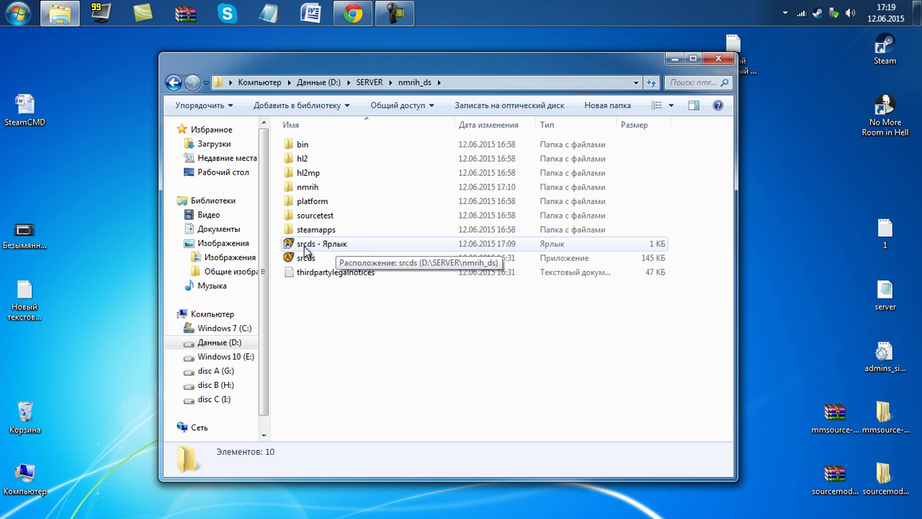
double_click(333, 249)
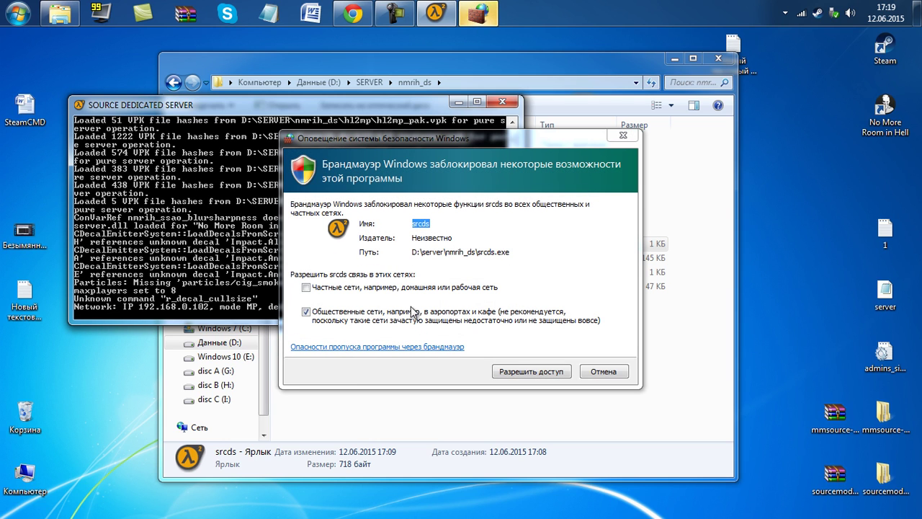
Step: In srcds's firewall alert, tick Частные сети and choose Разрешить доступ
left_click(393, 292)
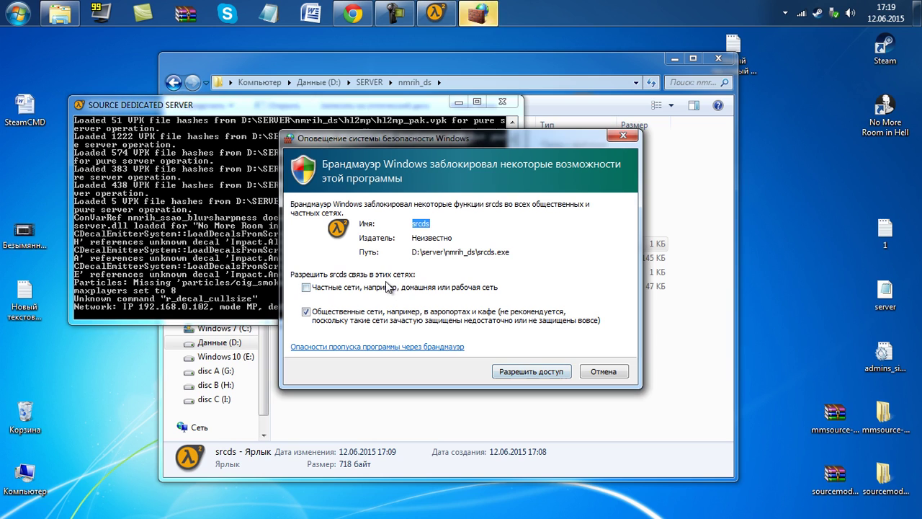
left_click(377, 288)
left_click(522, 370)
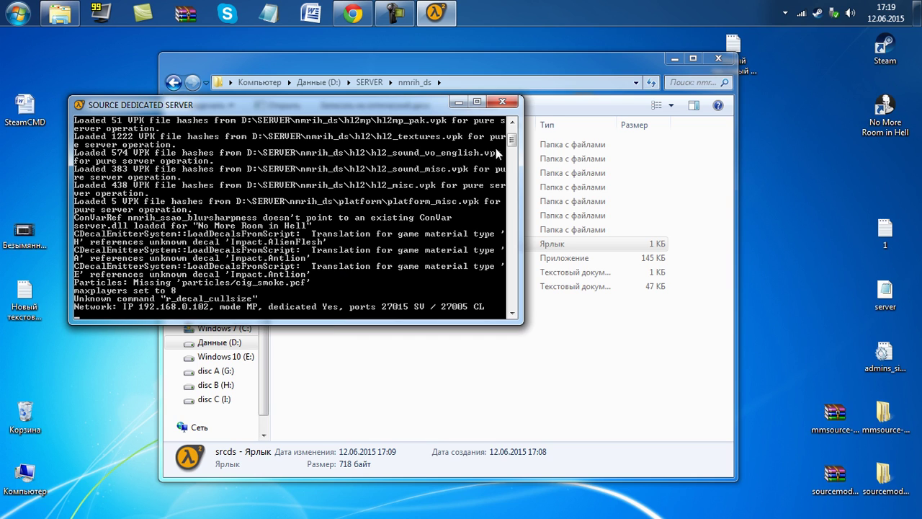
mouse_move(511, 140)
left_mouse_down()
mouse_move(514, 230)
mouse_move(517, 135)
mouse_move(517, 143)
left_mouse_up()
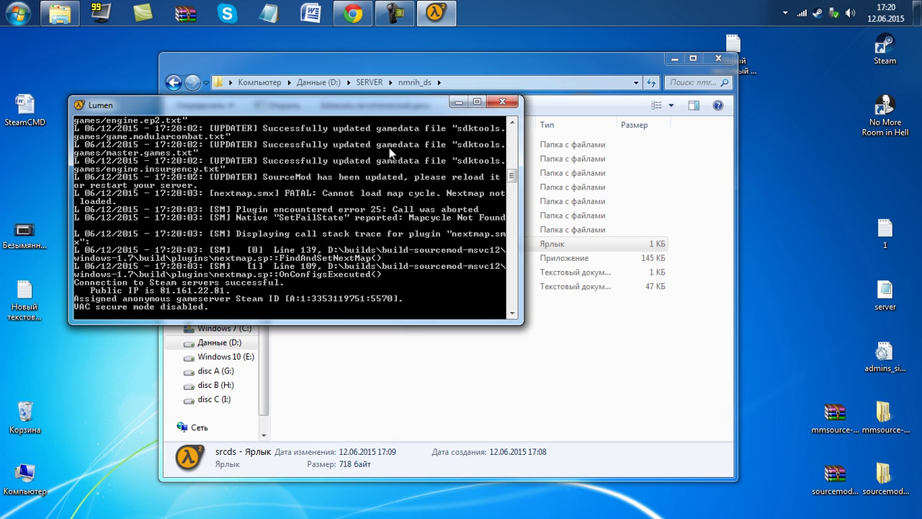
left_click(513, 122)
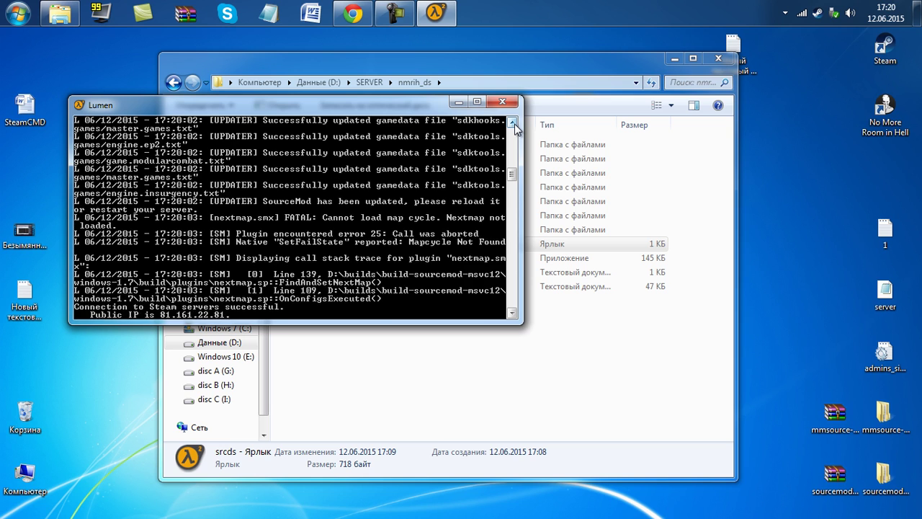
scroll(514, 124, "up", 8)
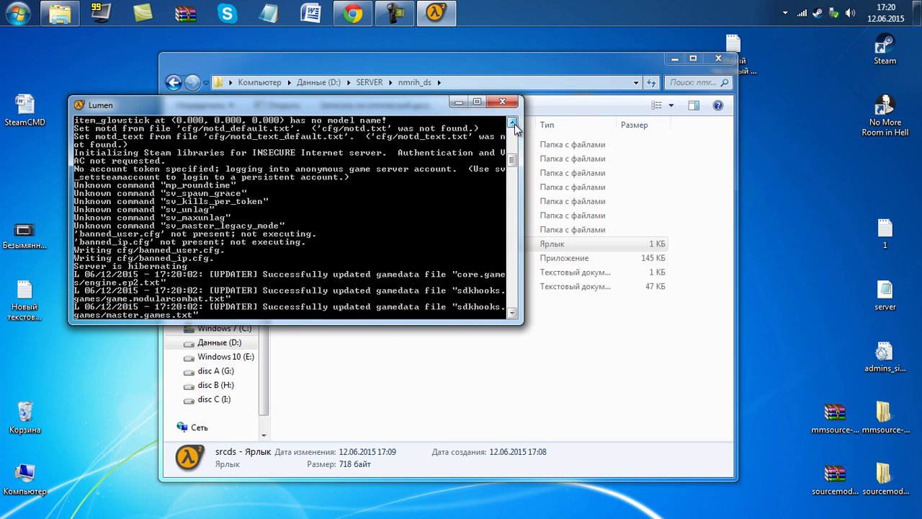
scroll(515, 126, "up", 1)
left_click(513, 315)
left_click(513, 314)
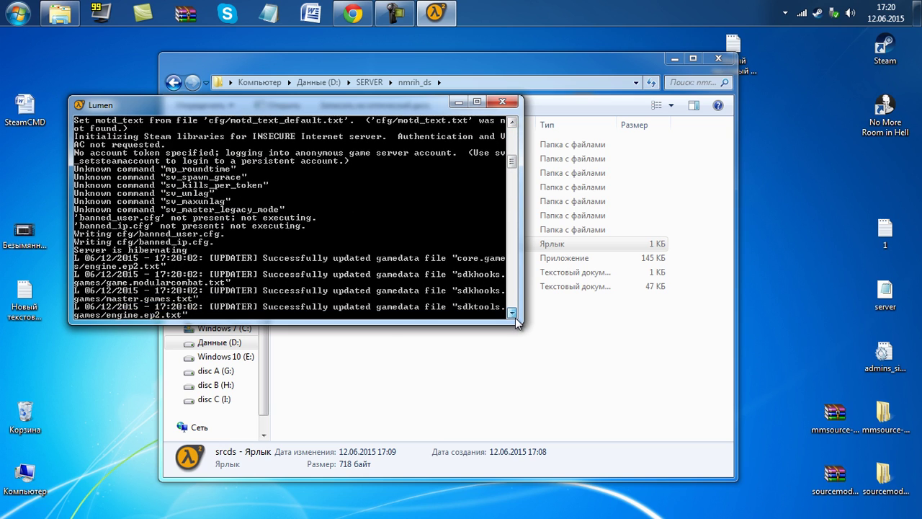
scroll(516, 318, "down", 8)
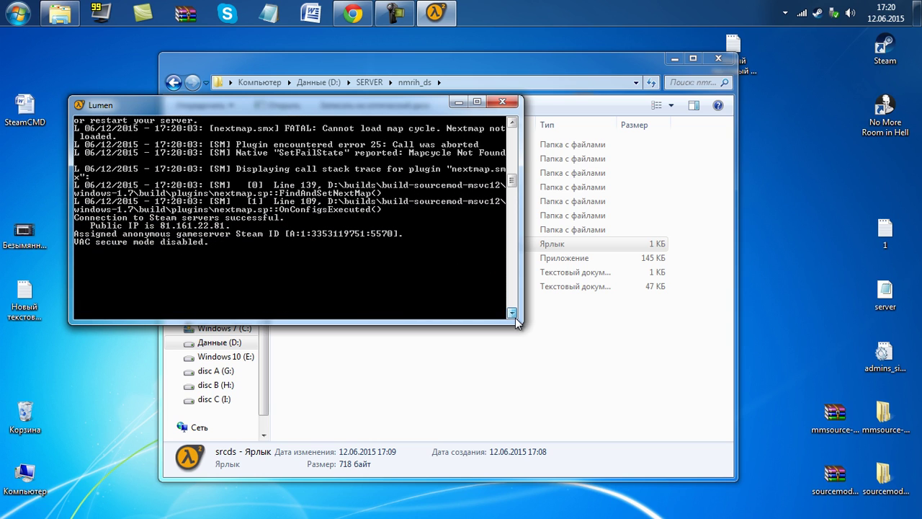
scroll(515, 318, "down", 1)
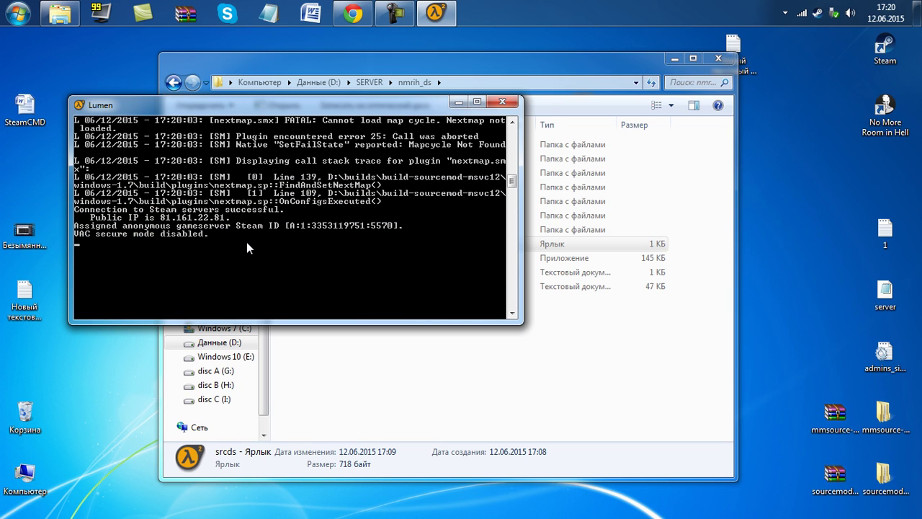
Step: Type sm_reloadadmins at the Lumen server console prompt without running it
type("sm_reload")
type("admins")
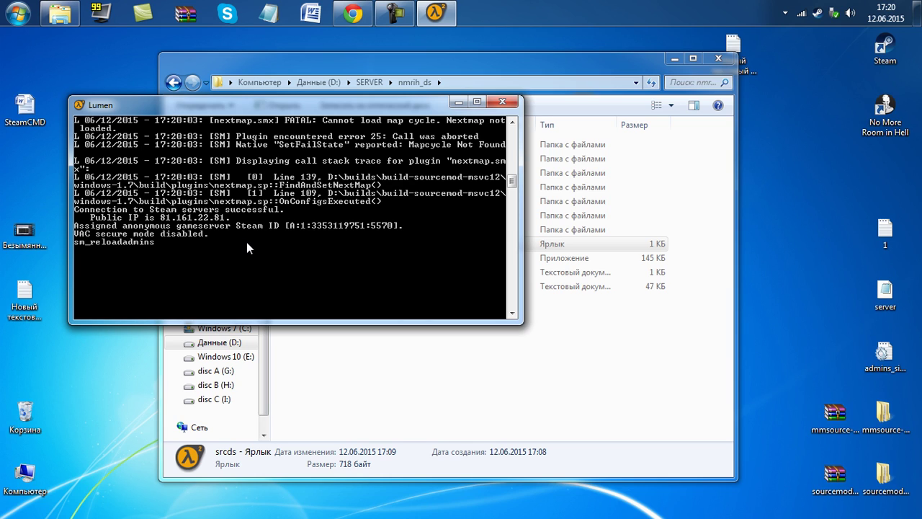